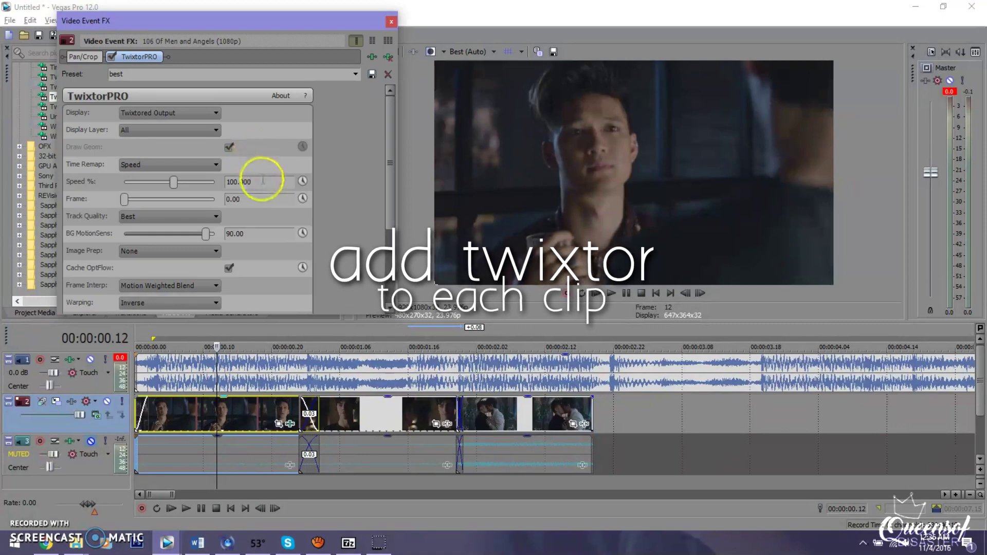
- Keyframe the first clip's TwixtorPRO speed with three keyframes, from 125% at the start to 24% at the last
click(302, 181)
click(125, 470)
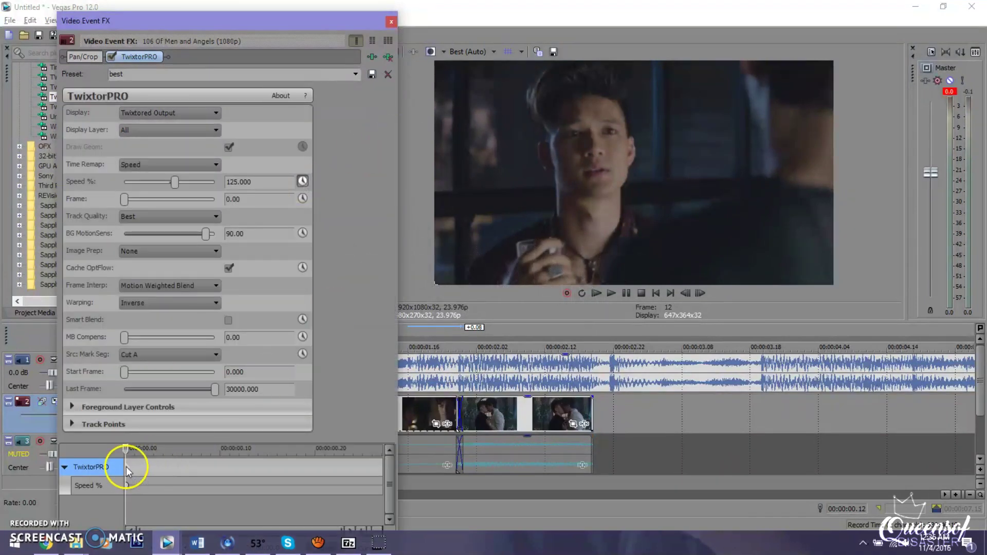
double_click(153, 468)
click(169, 469)
drag(272, 180, 193, 179)
text(24)
key(Return)
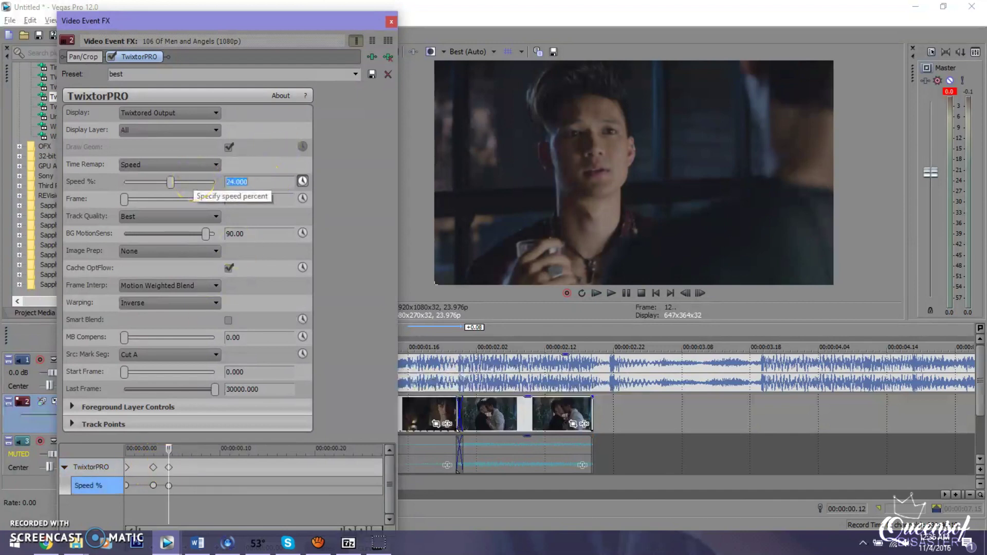
click(391, 22)
- Disable resampling in the first video clip's properties
right_click(218, 409)
click(239, 405)
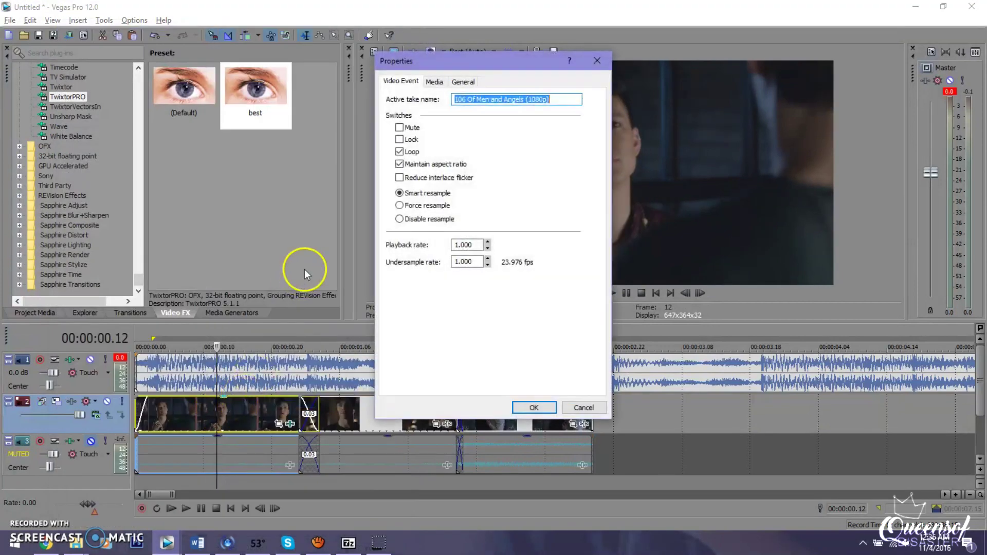
click(399, 218)
click(534, 407)
- Apply the TwixtorPRO "best" preset to the second clip and keyframe its speed, setting the last of three keyframes to 25%
click(348, 411)
drag(296, 136, 402, 407)
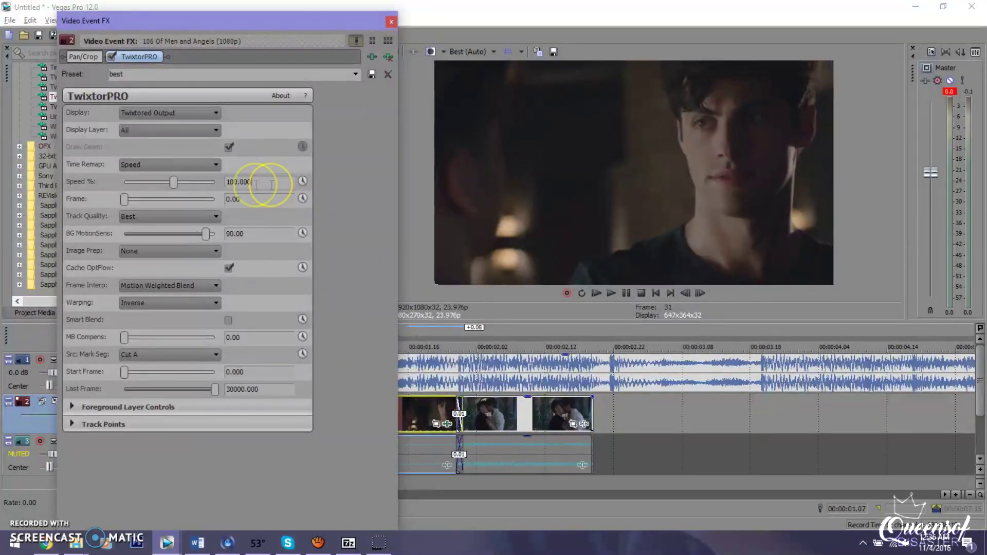
click(302, 181)
drag(133, 469, 161, 469)
click(173, 469)
click(281, 185)
drag(281, 183, 195, 181)
text(25)
key(Return)
click(391, 22)
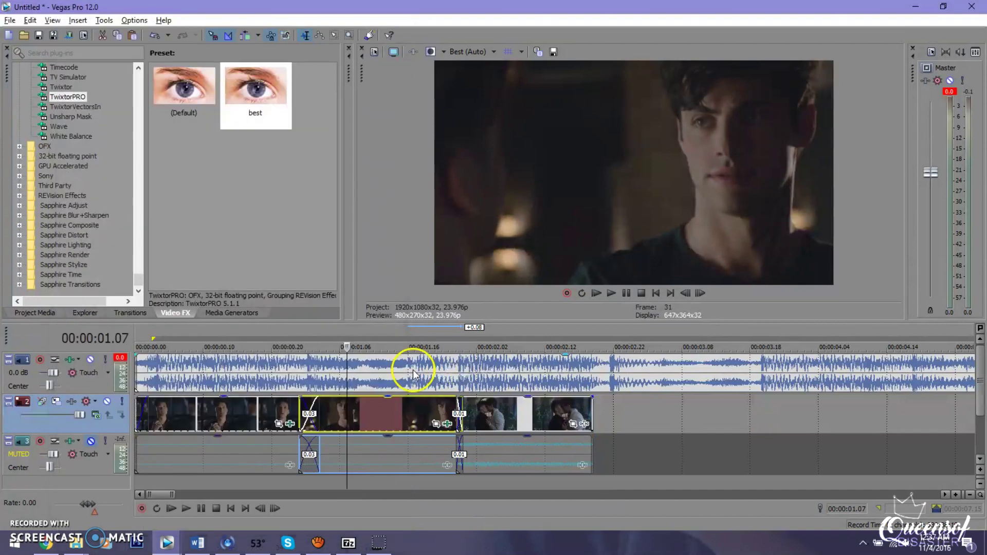
- Disable resampling in the second video clip's properties
right_click(388, 403)
click(406, 396)
click(399, 219)
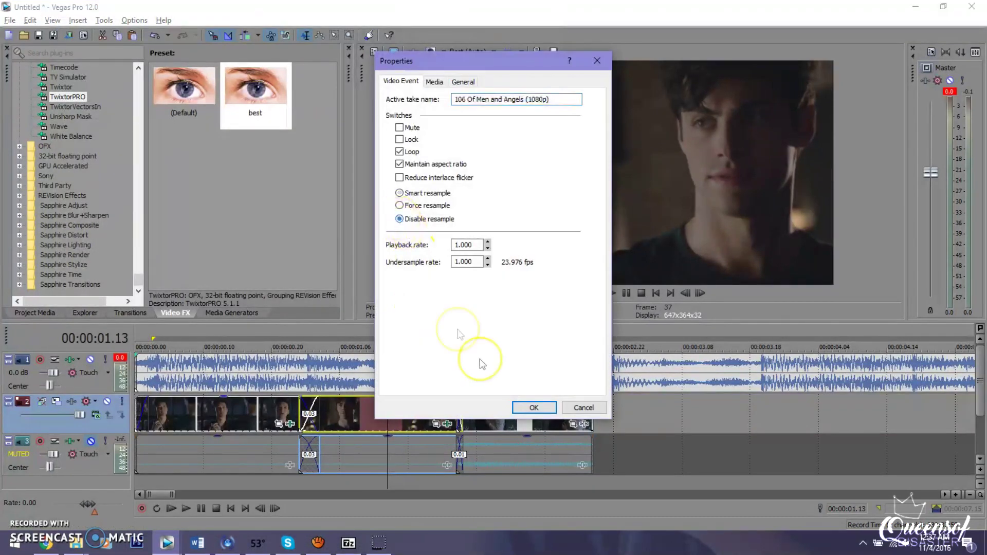
click(533, 407)
- Apply the TwixtorPRO "best" preset to the third clip and keyframe its speed, starting at 124% and changing shortly after the start
click(485, 411)
drag(271, 93, 469, 415)
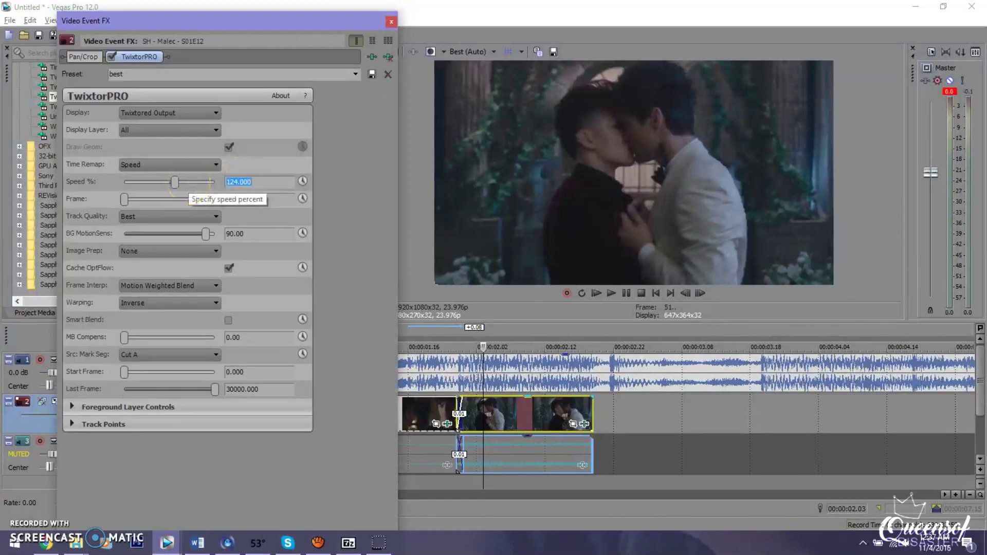
click(303, 181)
drag(127, 469, 164, 468)
click(181, 468)
drag(268, 185, 169, 184)
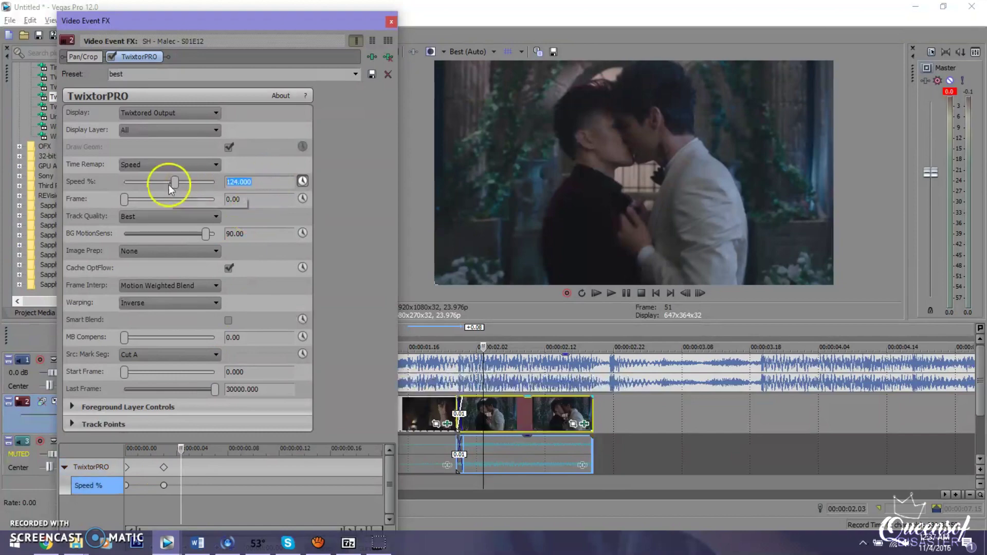
click(391, 22)
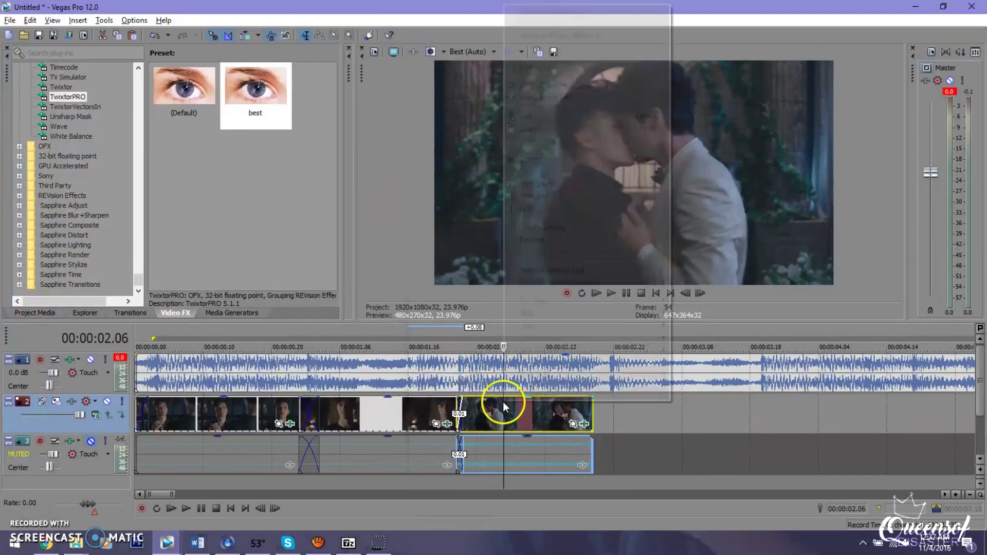
- Disable resampling for the third clip, and play back a loop region spanning all three clips
right_click(503, 406)
click(522, 392)
click(383, 220)
click(529, 405)
drag(607, 410, 43, 390)
key(space)
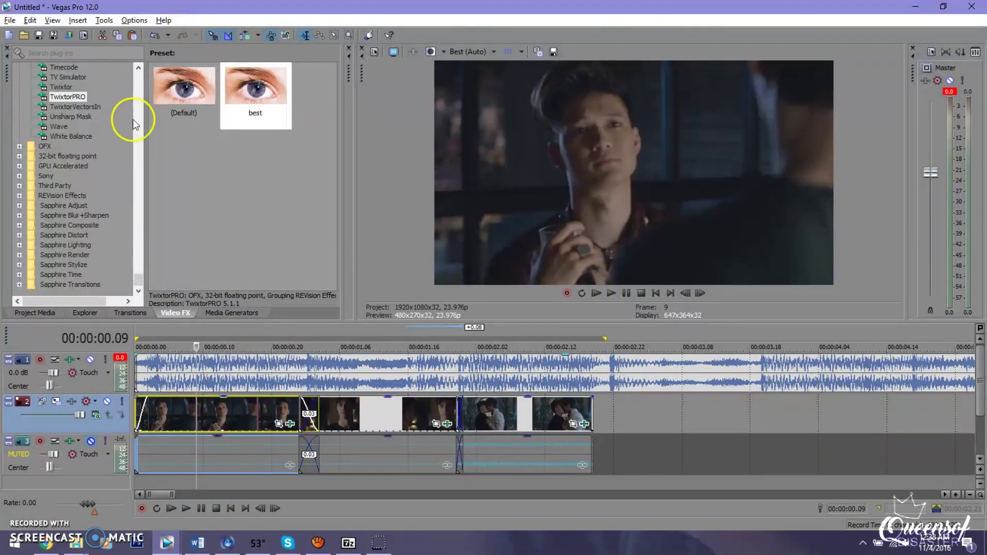
- Apply the S_BlurMoCurves "reflect" preset to the first clip, with Wrap X and Wrap Y on Reflect
drag(139, 264, 162, 159)
click(88, 206)
drag(172, 176, 194, 408)
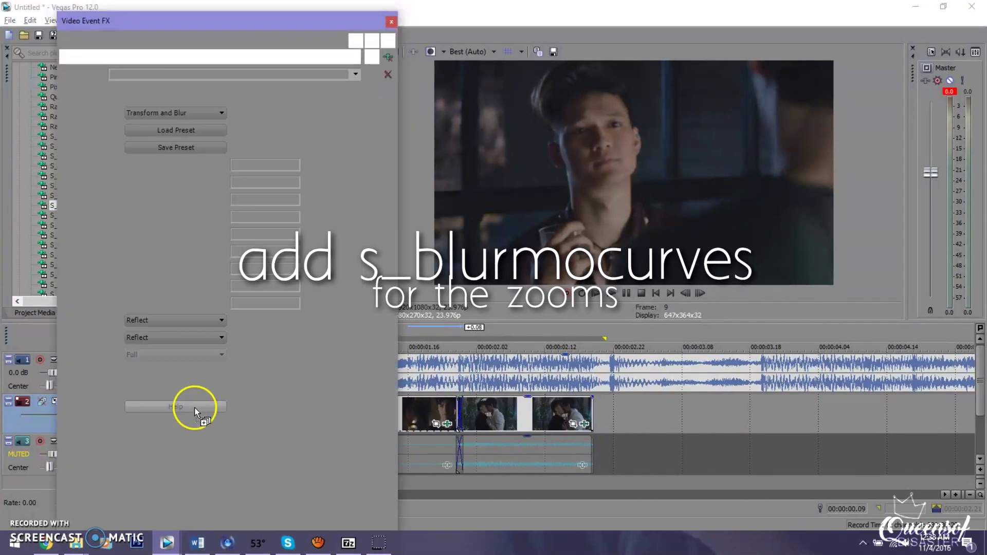
click(221, 323)
click(221, 324)
click(222, 339)
click(220, 354)
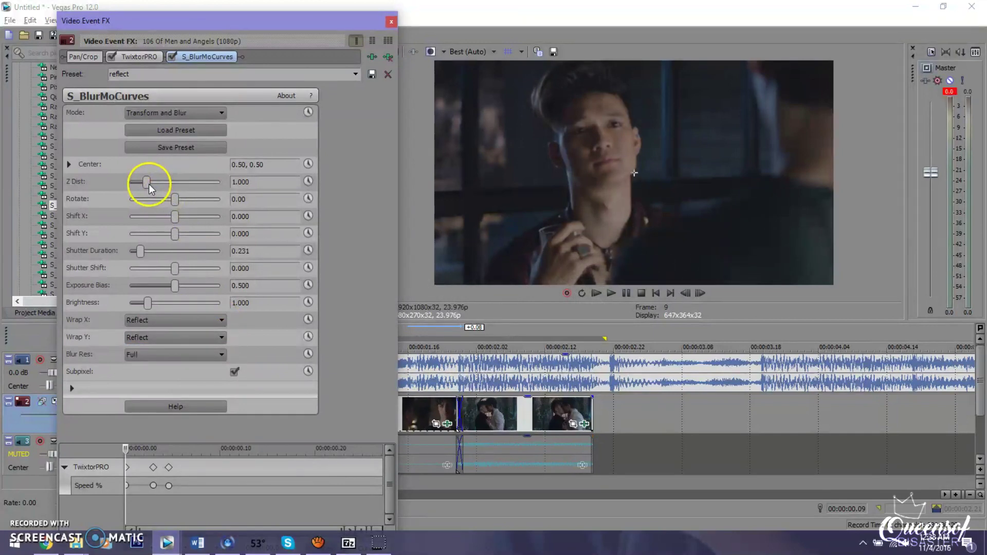
- Keyframe the first clip's S_BlurMoCurves Z Dist from 1.333 at the start to 1 at 00:00:00.03
drag(146, 188, 157, 189)
click(309, 181)
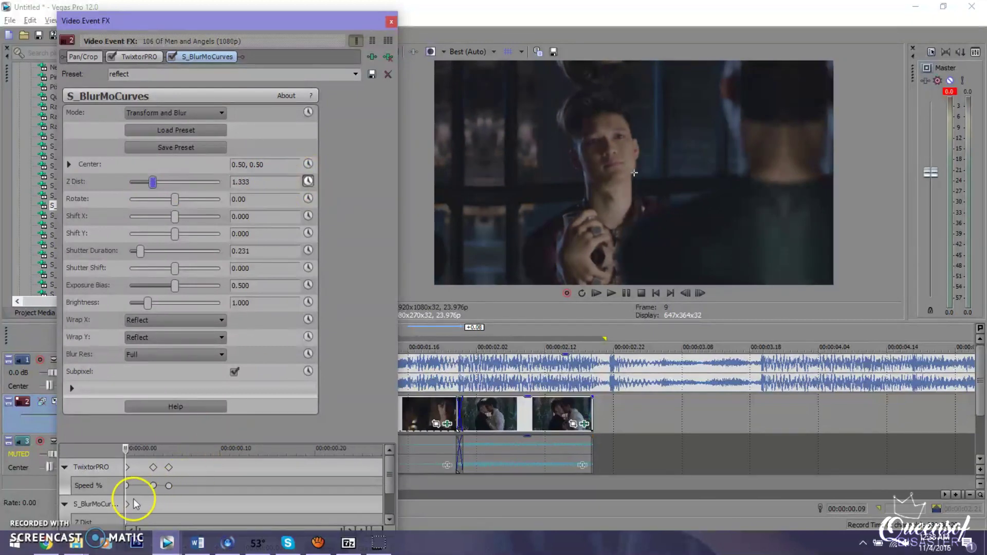
key(Right)
key(Right)
key(Right)
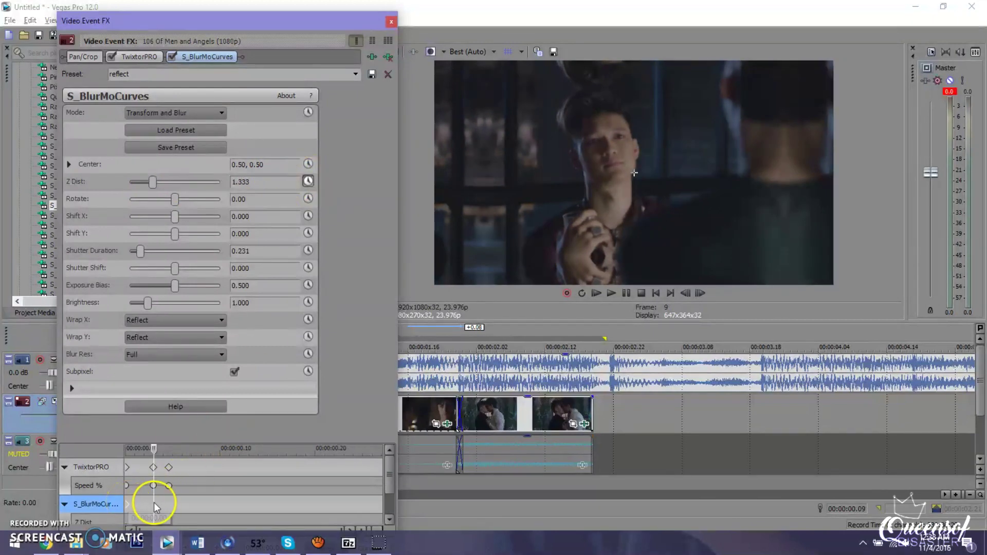
click(268, 182)
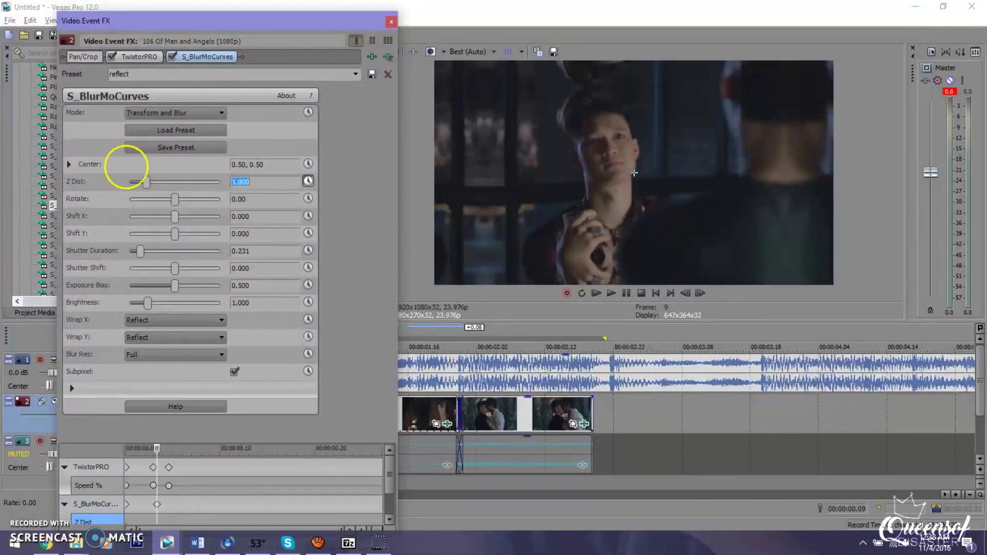
- Add a Z Dist keyframe of 0.933 near the first clip's end and move it to 00:00:01.00
click(382, 504)
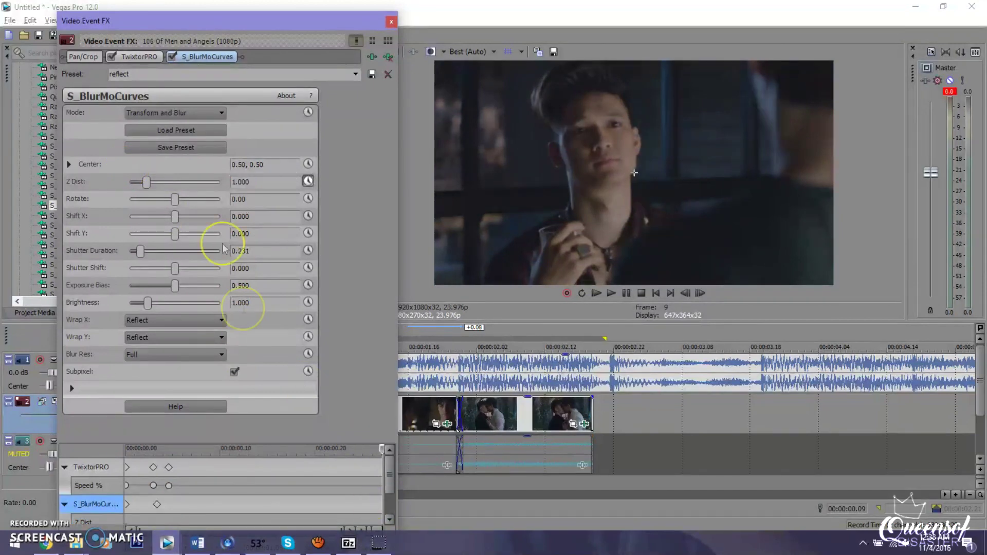
drag(146, 181, 145, 181)
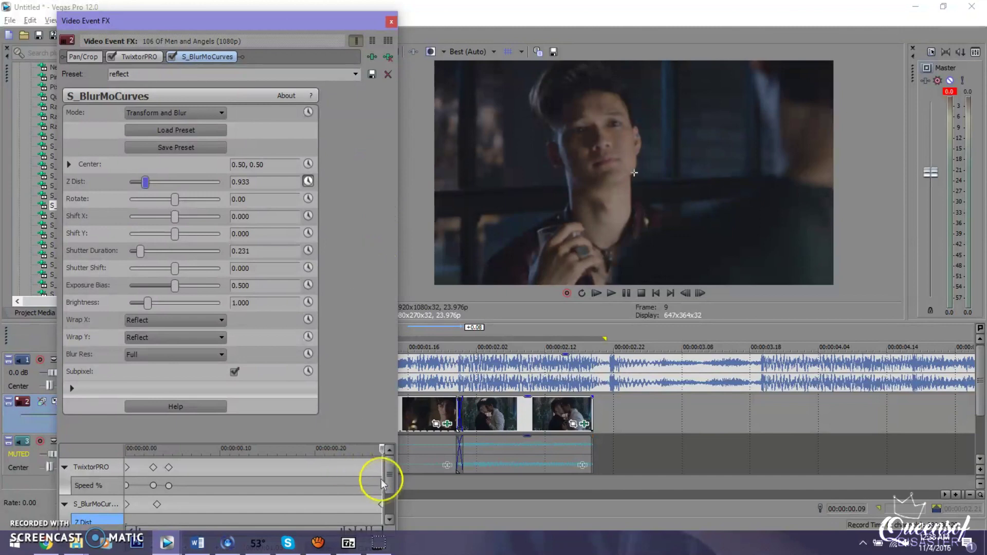
click(381, 506)
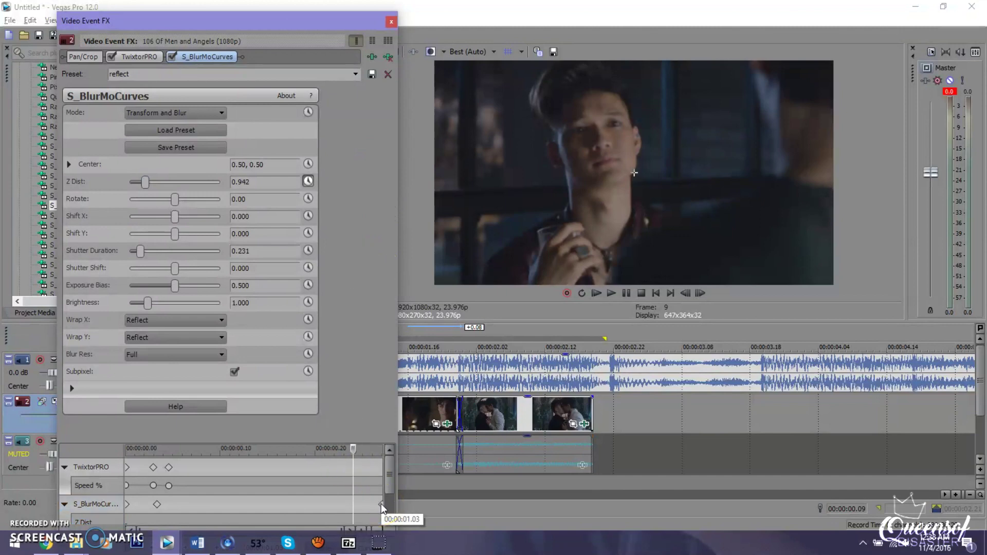
drag(382, 505, 350, 505)
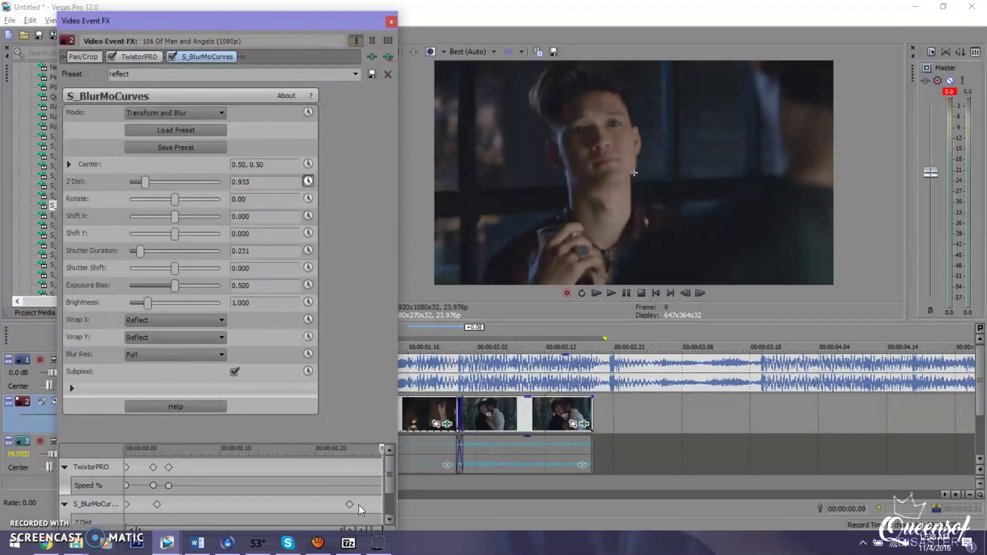
- Add a Z Dist keyframe with a higher value at the very end of the first clip, at 00:00:01.03
drag(375, 12, 349, 11)
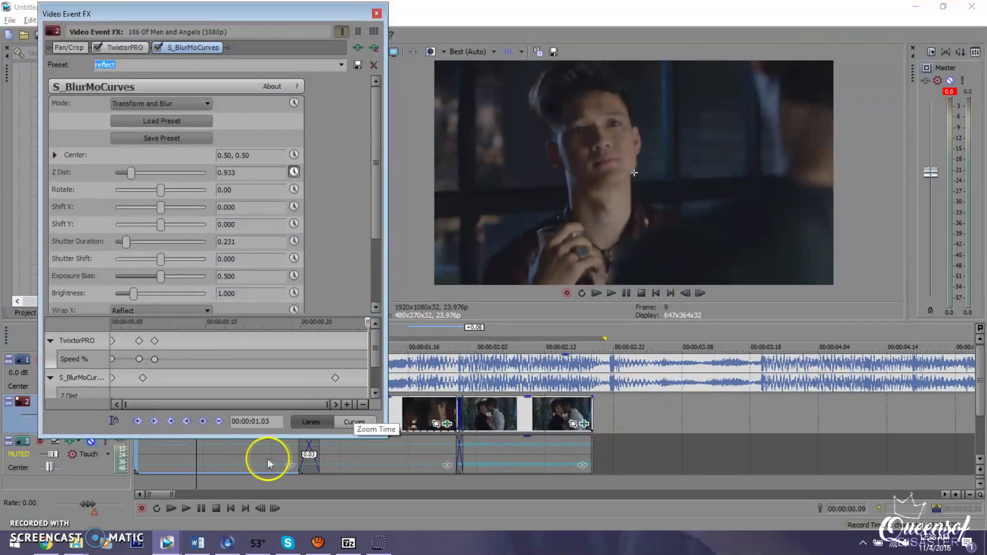
click(289, 452)
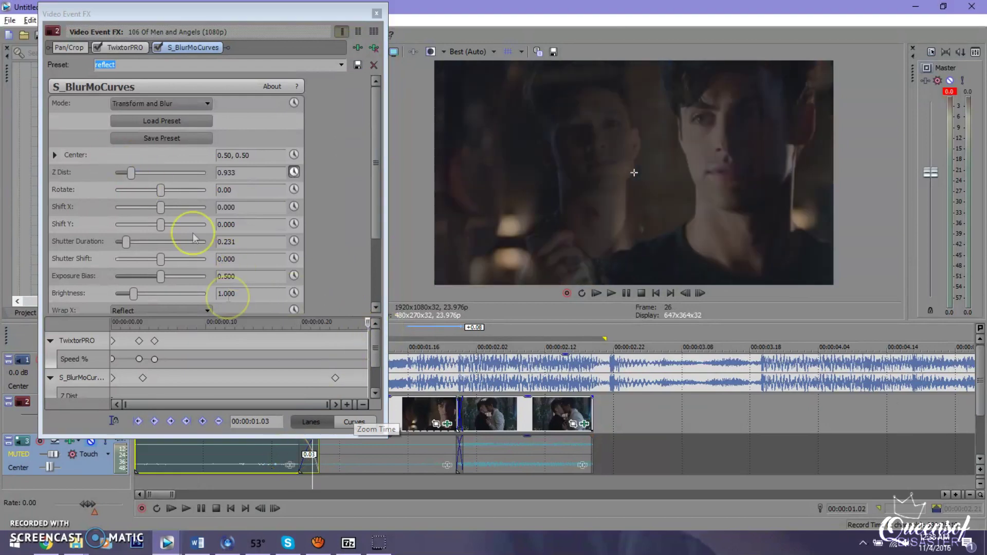
drag(132, 171, 141, 174)
- Set the first clip's starting Z Dist keyframe to Fast Fade and its second keyframe to Slow Fade
click(124, 373)
drag(378, 340, 378, 359)
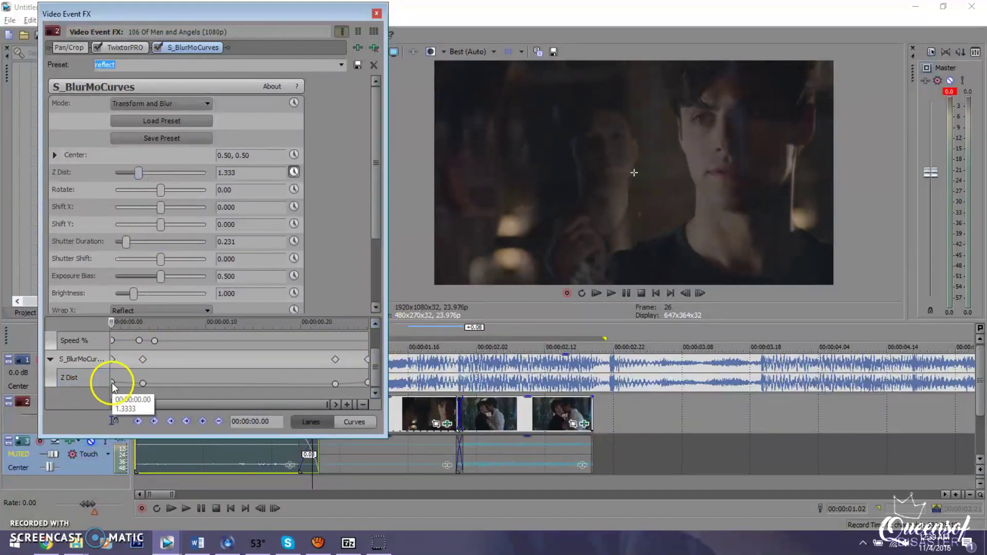
right_click(112, 384)
click(157, 303)
click(143, 383)
right_click(144, 384)
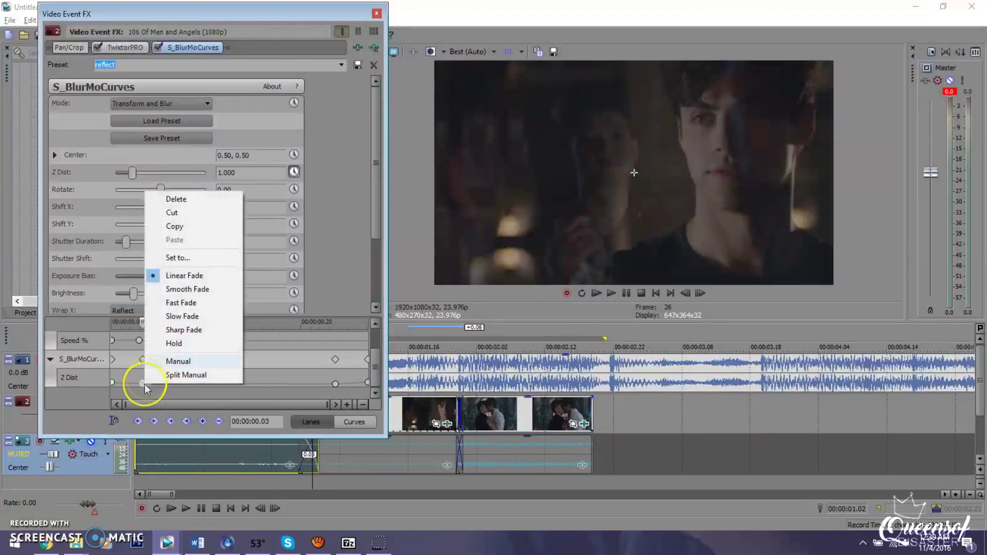
click(181, 316)
- Set the Z Dist keyframe at 00:00:01.00 to Slow Fade and change the end keyframe's fade type
click(335, 384)
right_click(335, 384)
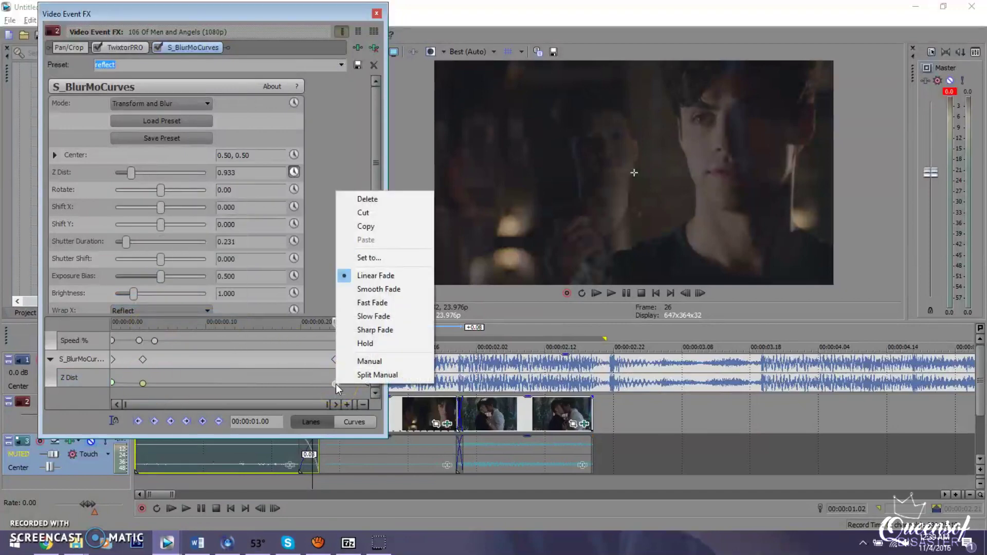
click(369, 314)
click(366, 383)
right_click(366, 383)
click(406, 295)
click(377, 14)
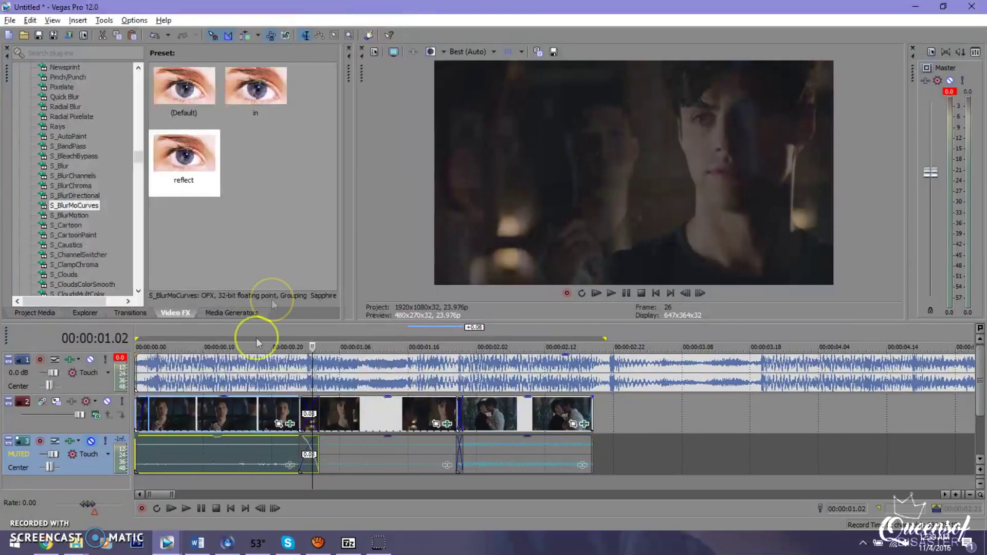
- Apply the S_BlurMoCurves "reflect" preset to the second clip and keyframe Z Dist at 0.667 at the start
click(329, 418)
drag(213, 175, 357, 410)
drag(135, 177, 126, 176)
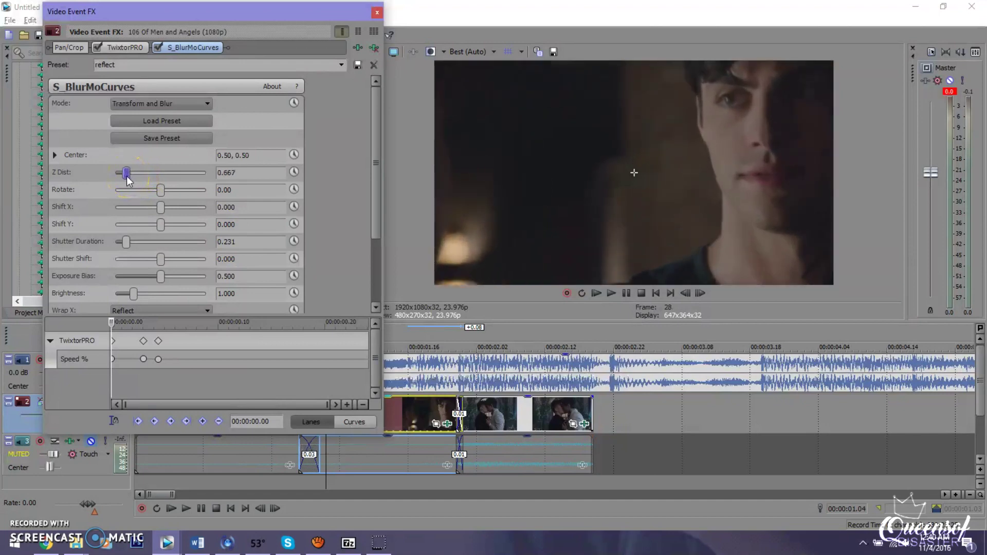
click(294, 171)
- Add Z Dist keyframes to the second clip of 1 at 00:00:00.04 and 1.067 at 00:00:01.00
drag(113, 380, 151, 376)
drag(246, 170, 63, 160)
text(1)
key(Return)
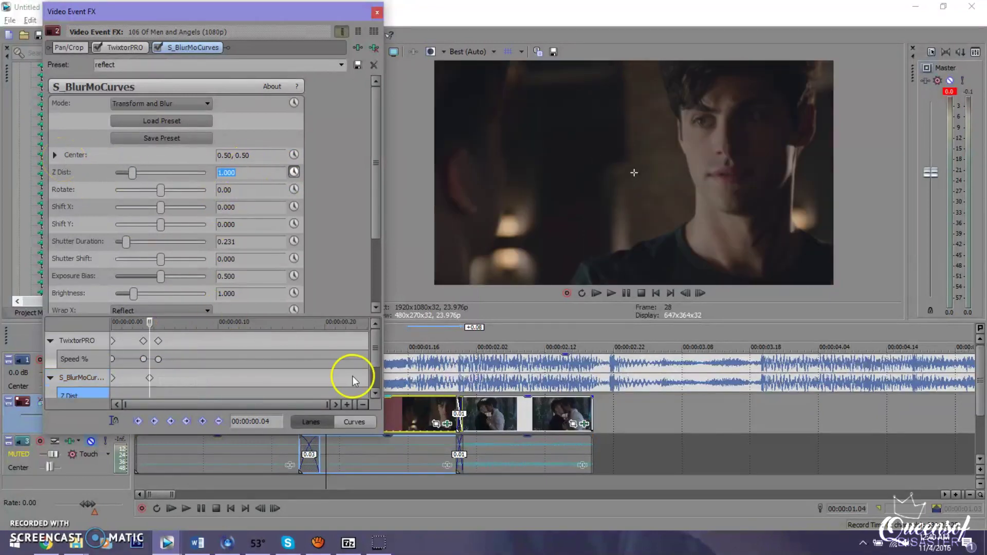
click(368, 374)
drag(132, 173, 134, 173)
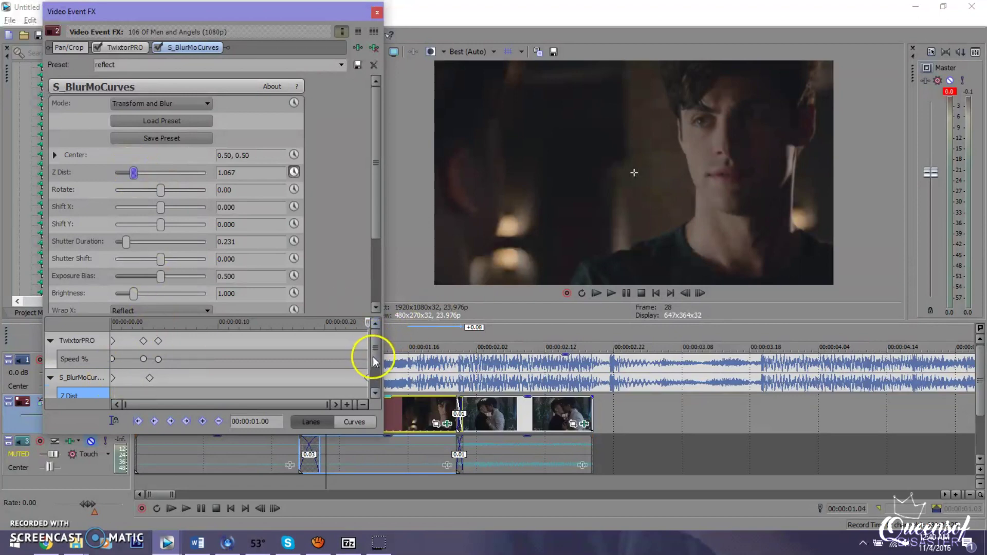
- Set the second clip's starting Z Dist keyframe to Fast Fade and the keyframe at 00:00:00.04 to Slow Fade
drag(376, 352, 375, 371)
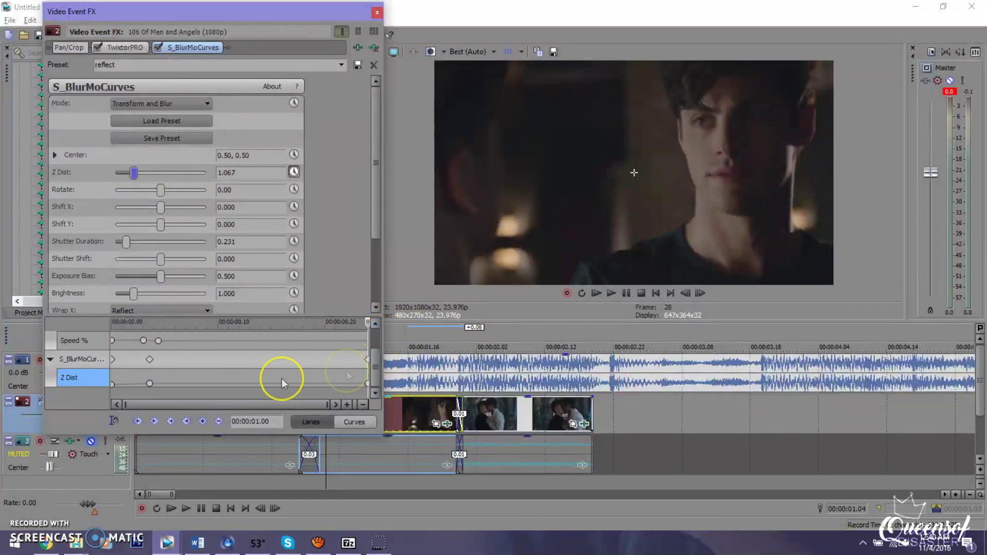
right_click(110, 384)
click(154, 307)
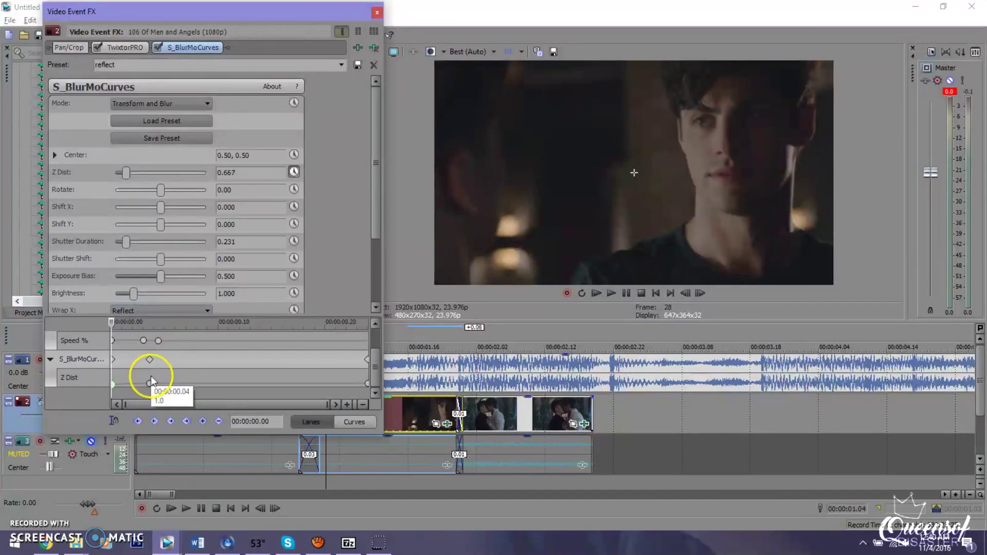
right_click(150, 383)
click(180, 315)
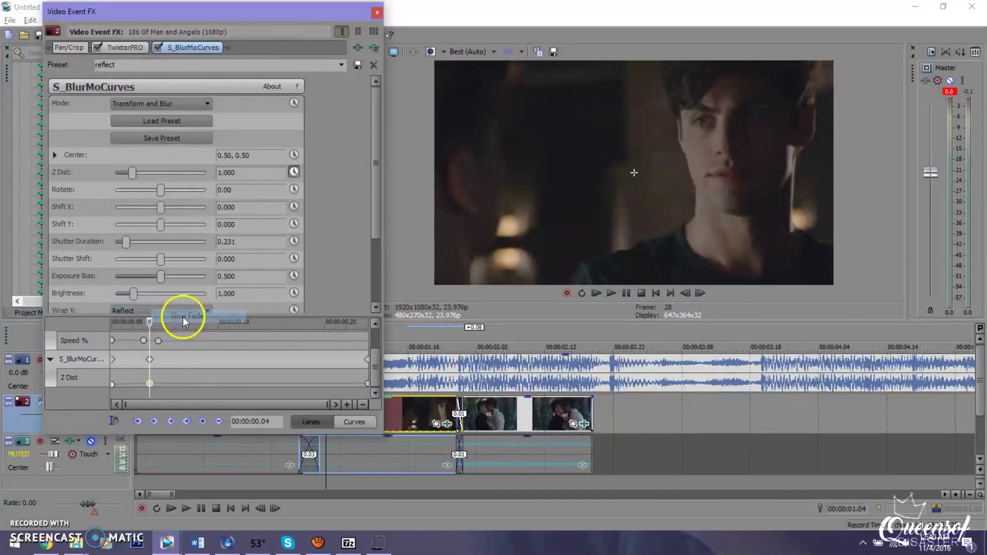
click(377, 13)
- Apply the S_Shake "shkasdh" preset to the first clip
drag(156, 195, 156, 224)
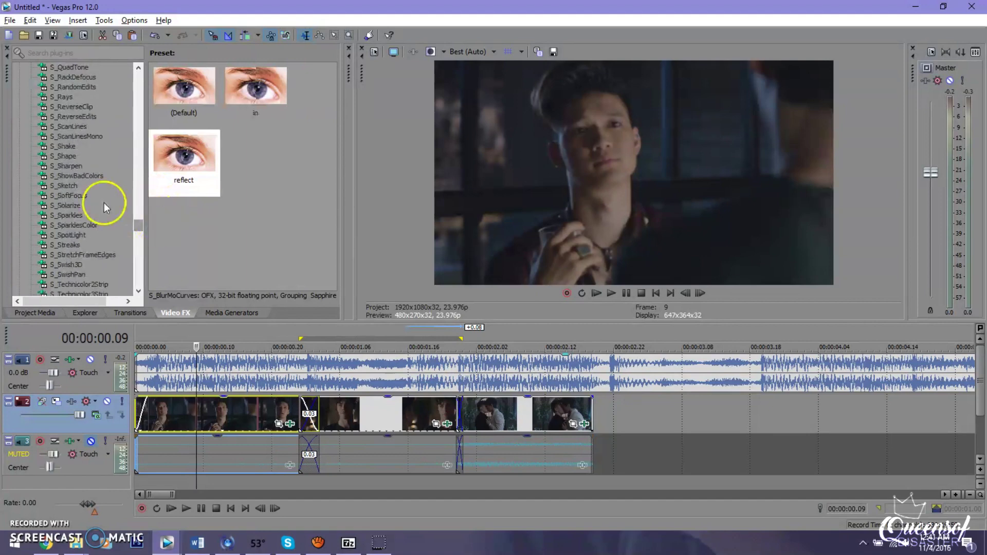
click(63, 146)
drag(205, 214, 214, 411)
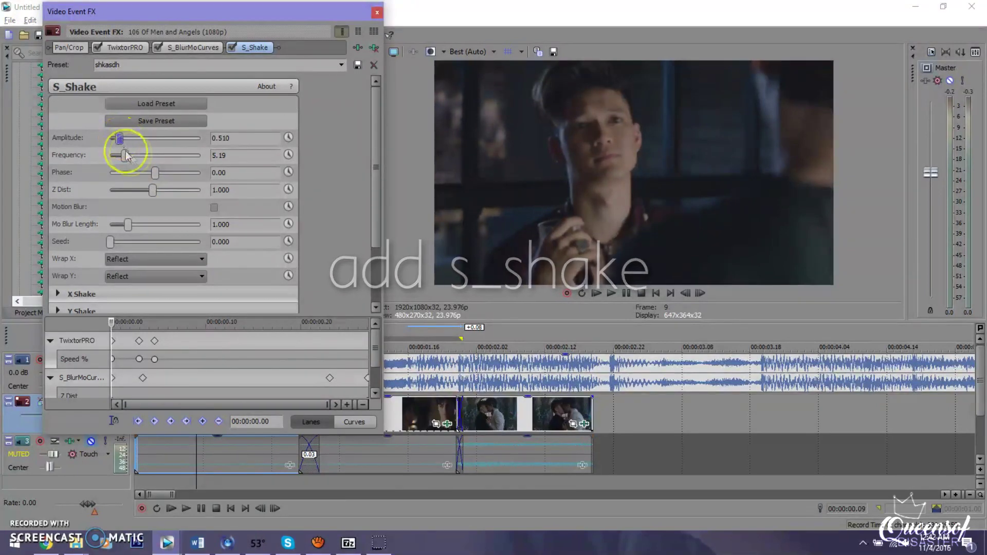
- Animate the first clip's S_Shake Amplitude and Frequency from the start, easing to about 0.068 and 0.71 at 00:00:00.08
click(288, 137)
click(289, 155)
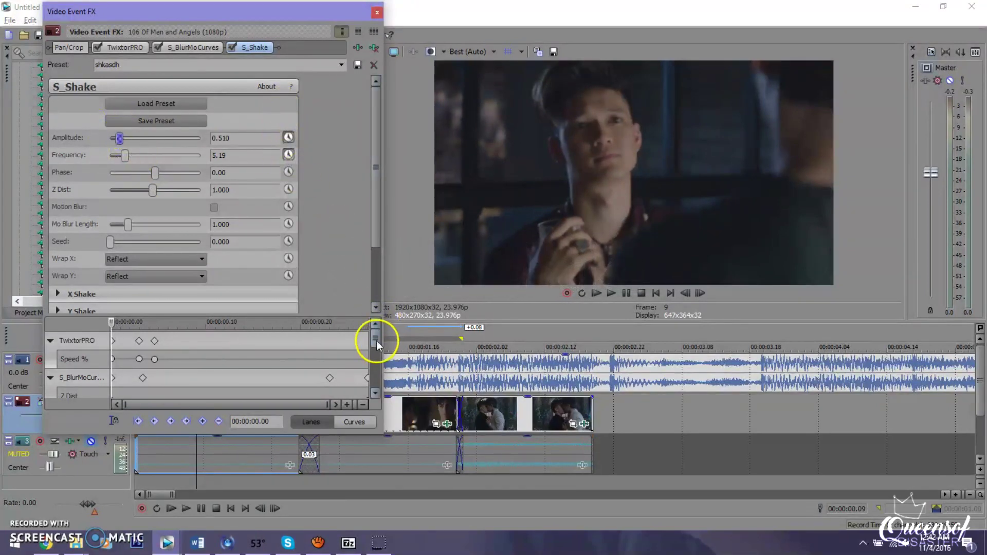
drag(376, 341, 376, 389)
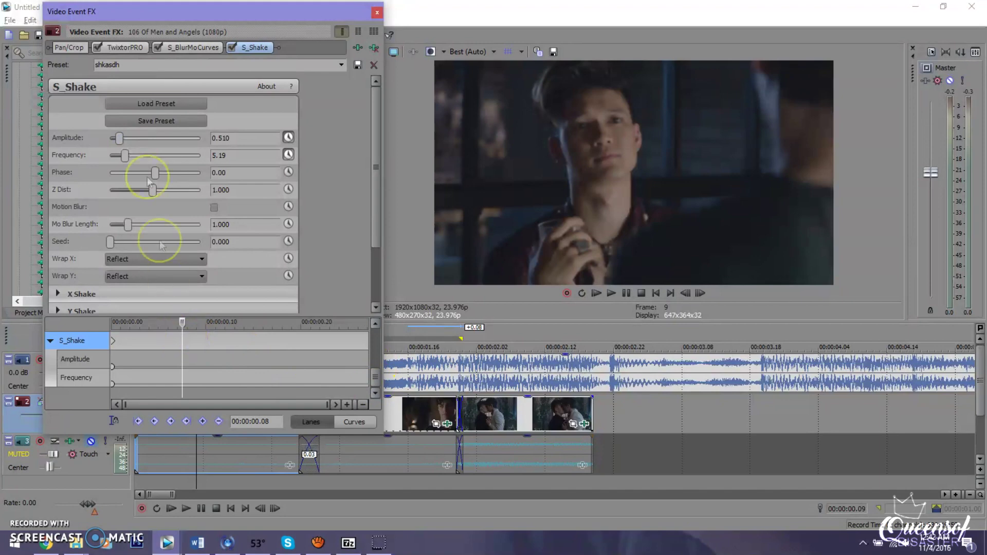
drag(125, 155, 111, 155)
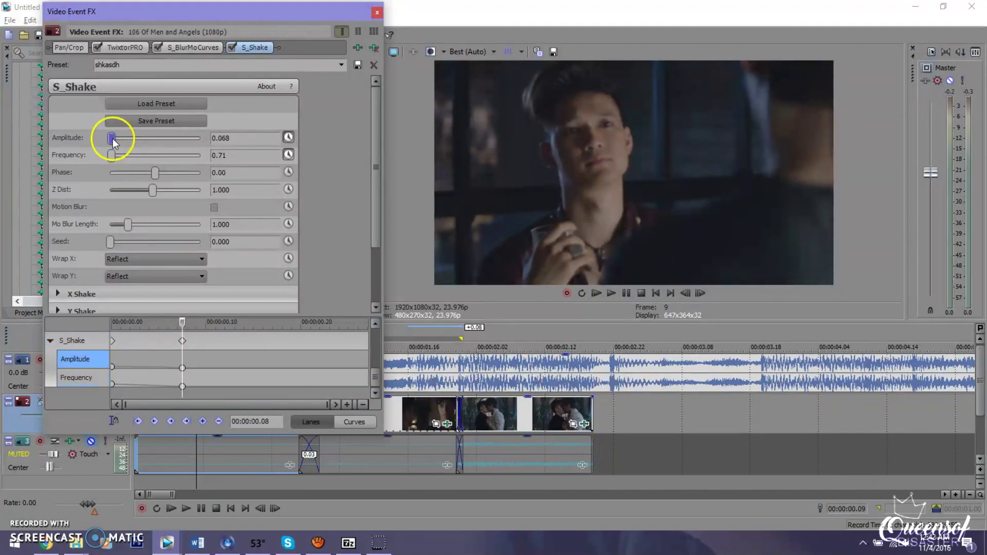
click(377, 12)
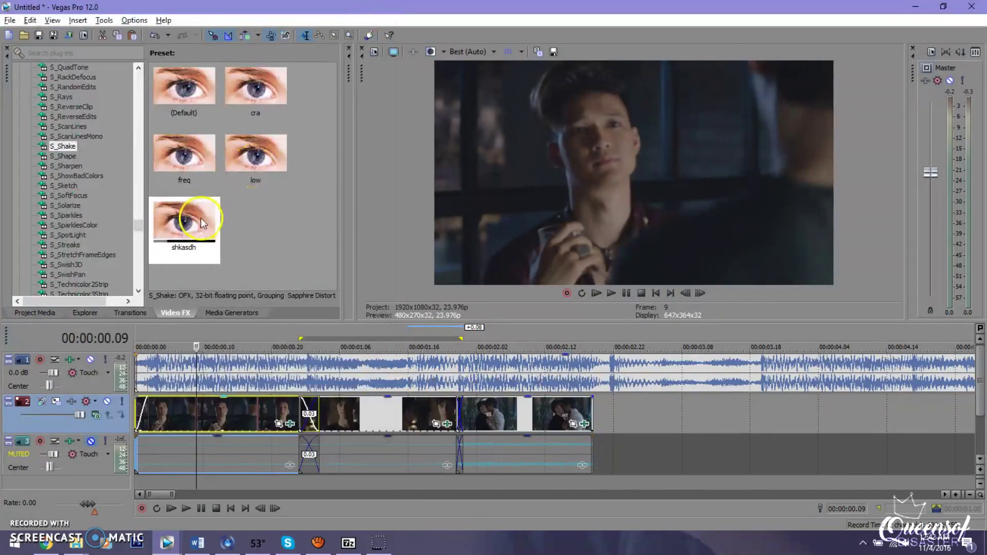
- Apply the S_Shake "shkasdh" preset to the second clip and animate Amplitude to about 0.102 and Frequency to 0.71 at 00:00:00.09
drag(202, 223, 366, 418)
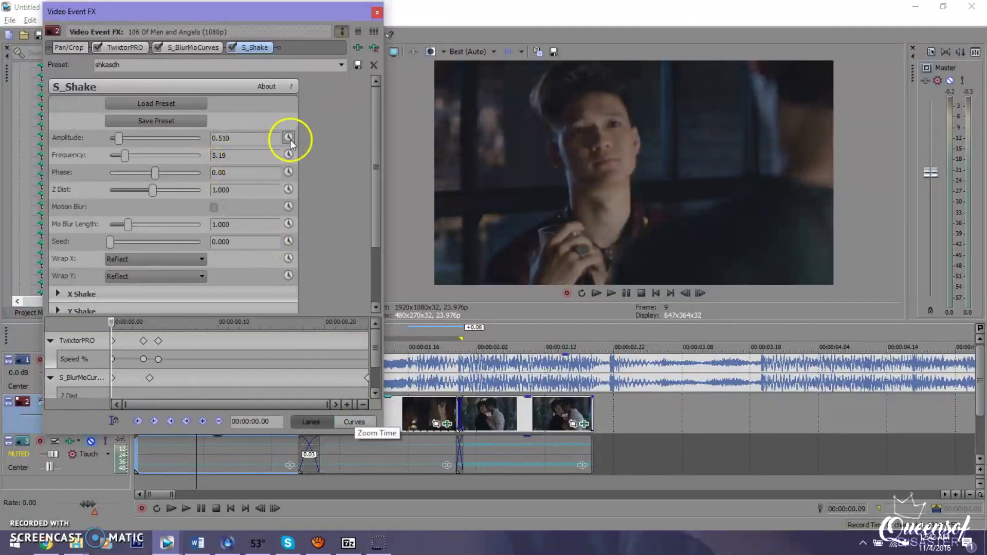
drag(375, 340, 376, 379)
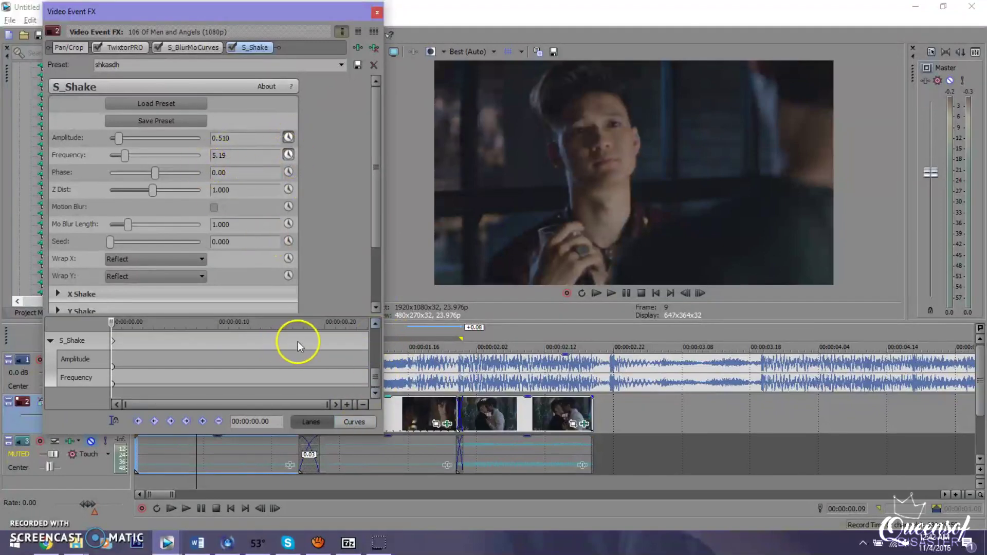
drag(117, 140, 116, 146)
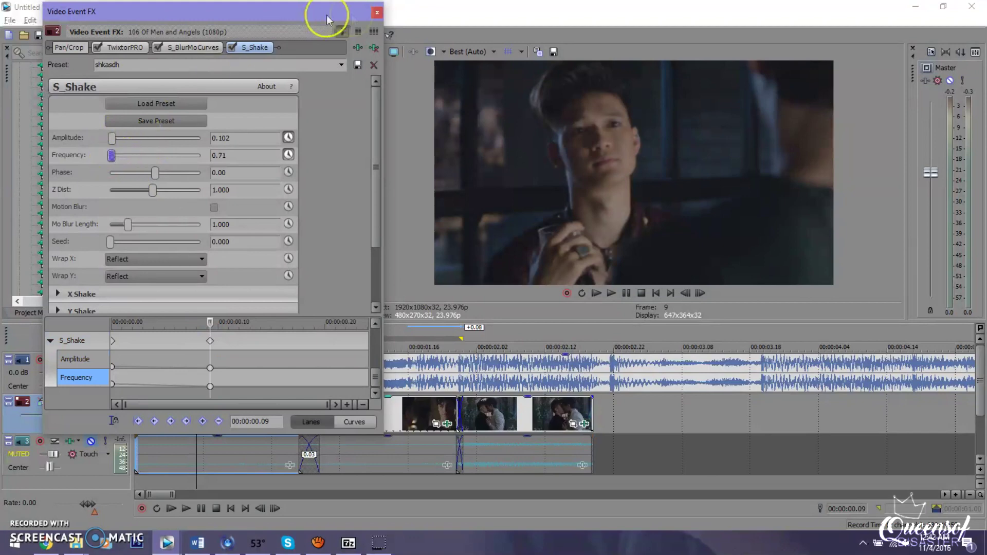
click(377, 11)
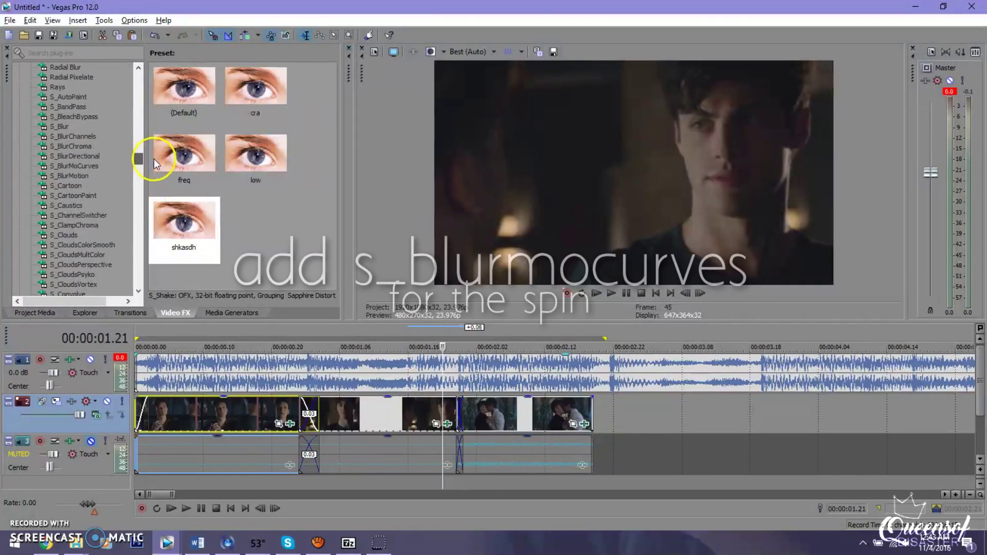
- Add another S_BlurMoCurves effect with the "reflect" preset to the second clip
click(77, 166)
click(184, 164)
drag(184, 164, 406, 416)
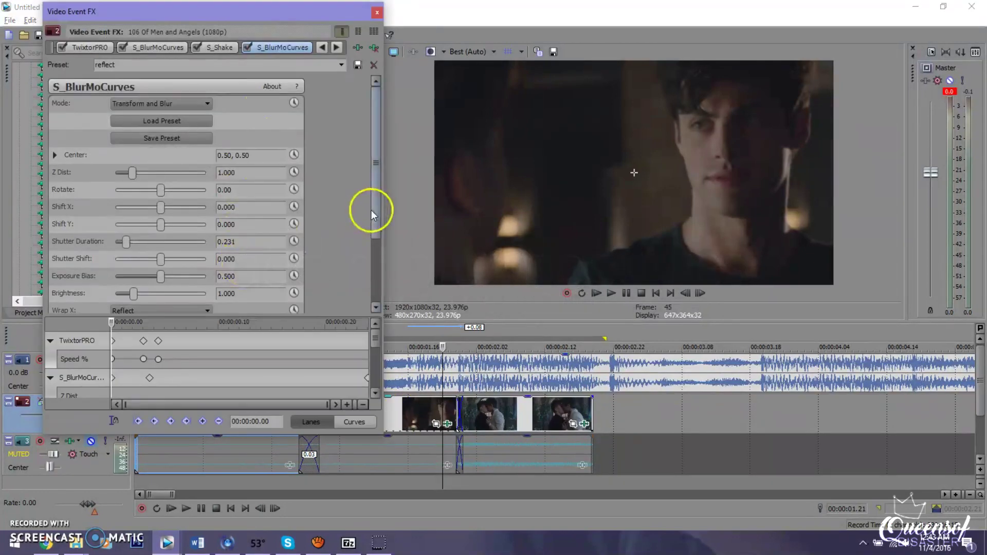
- Animate Rotate in the second clip's new S_BlurMoCurves from 0 at the start to -2 at 00:00:00.20 and 64 at 00:00:01.00
scroll(375, 234, down, 1)
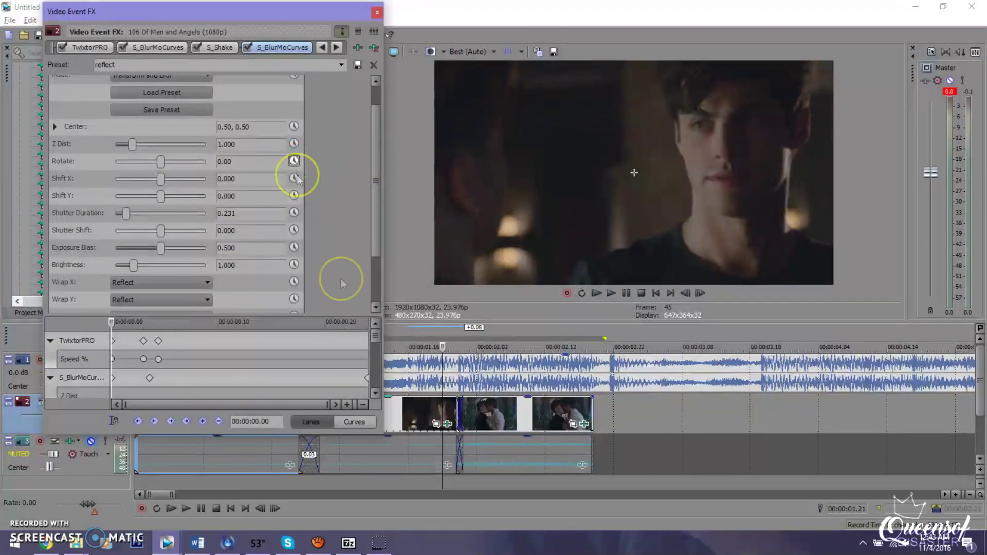
click(375, 393)
click(368, 378)
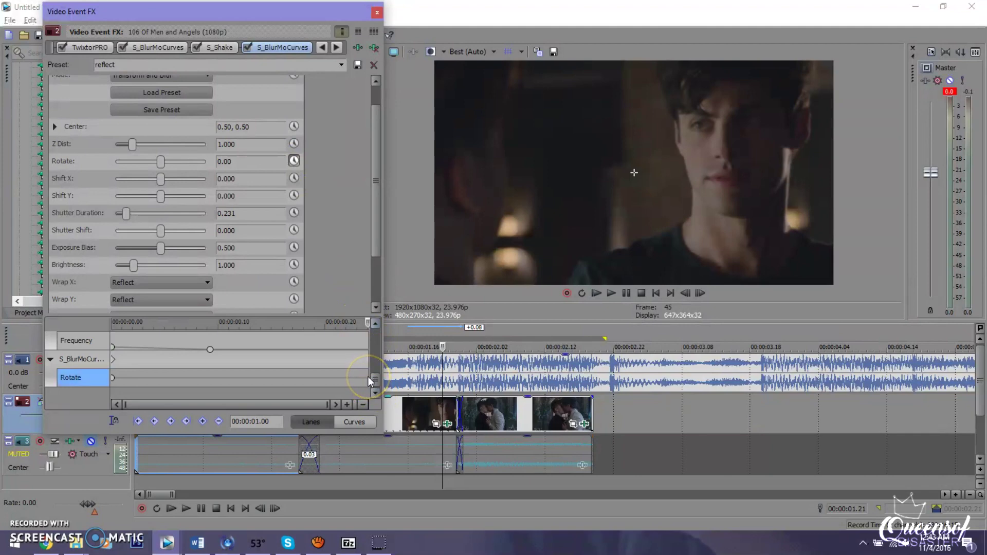
drag(368, 376, 329, 377)
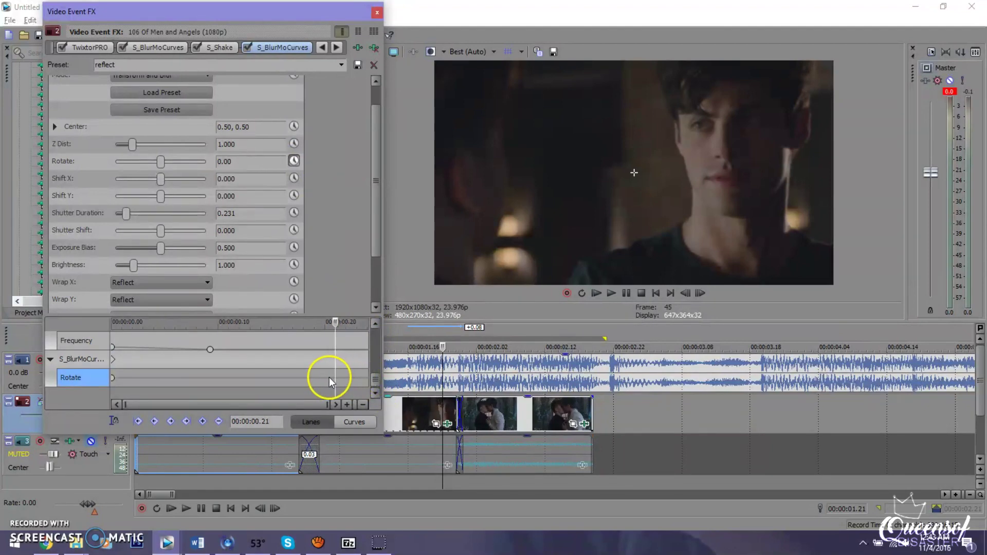
click(248, 161)
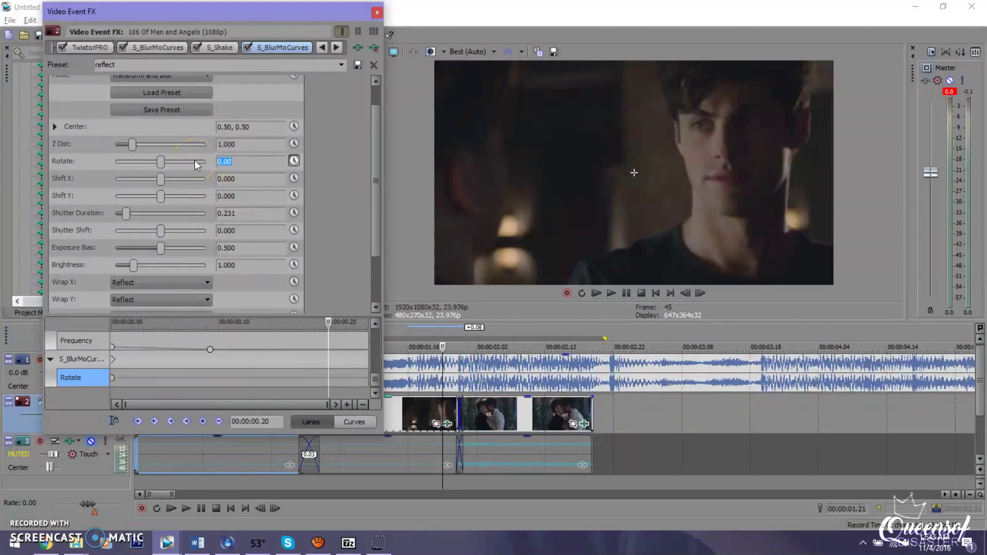
key(Return)
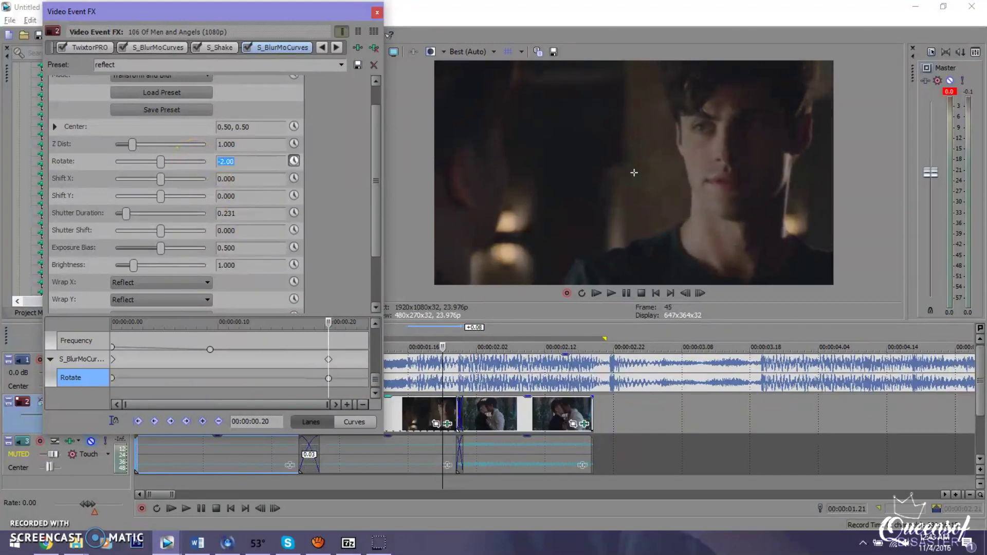
click(369, 361)
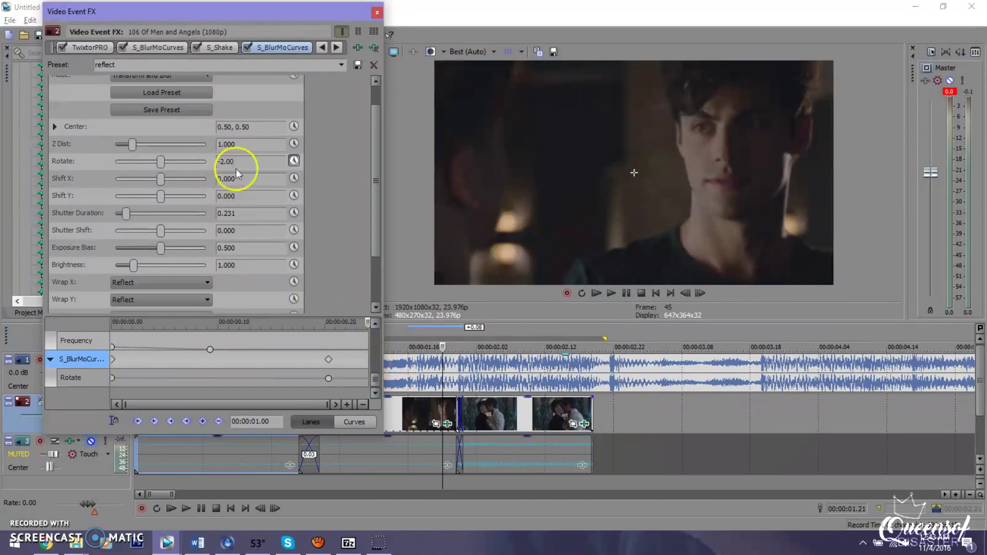
text(64)
key(Return)
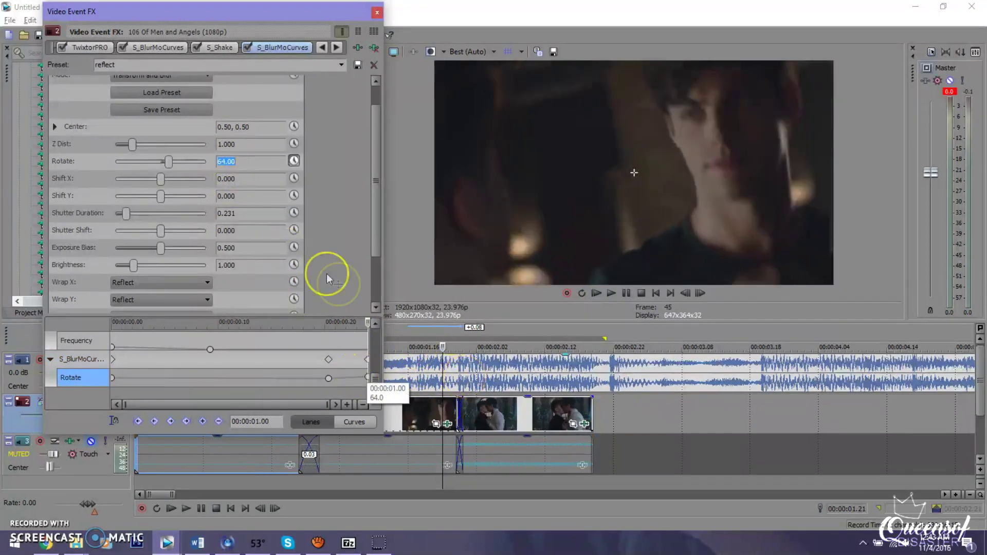
- Set the second clip's Rotate keyframe at 00:00:00.20 to Slow Fade and the one at 00:00:01.00 to Fast Fade
right_click(328, 379)
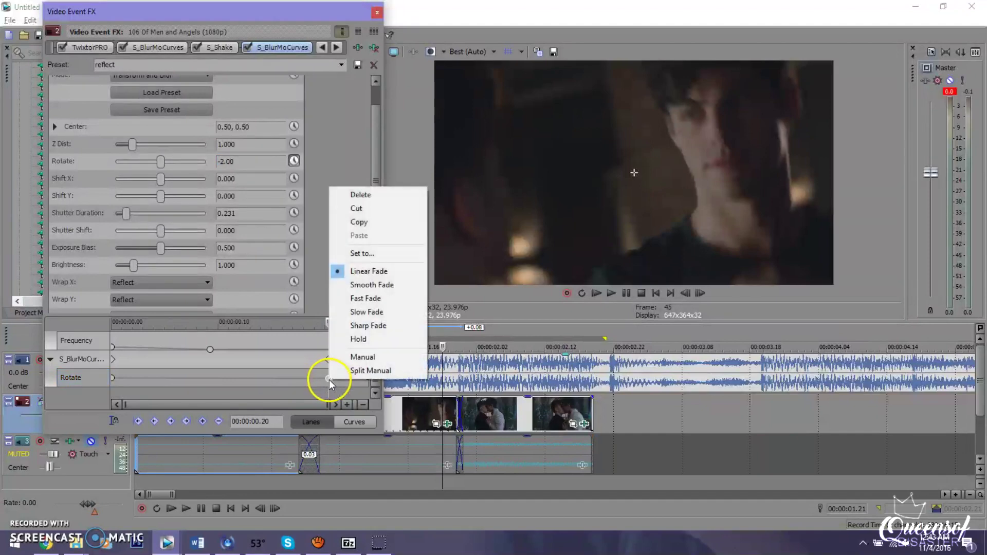
click(373, 311)
right_click(368, 379)
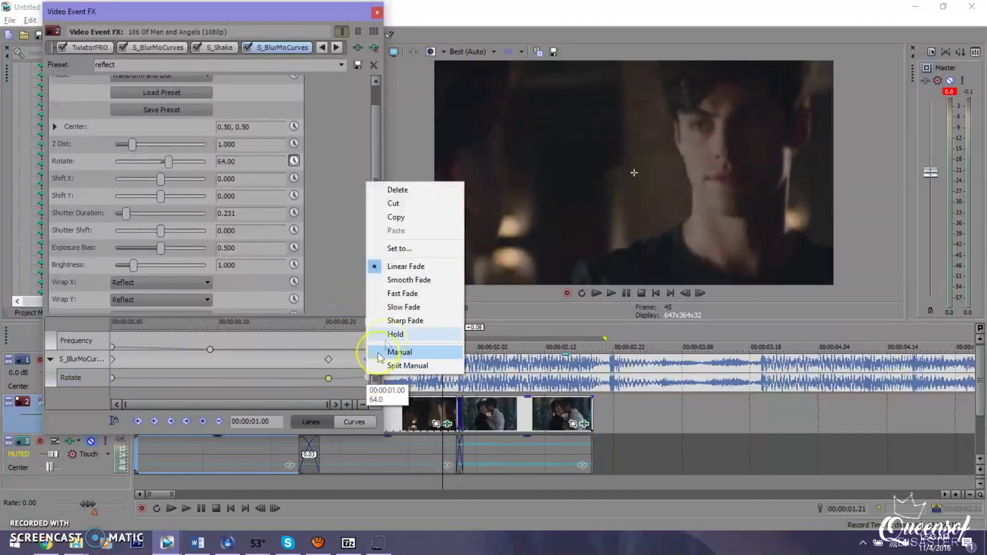
click(408, 296)
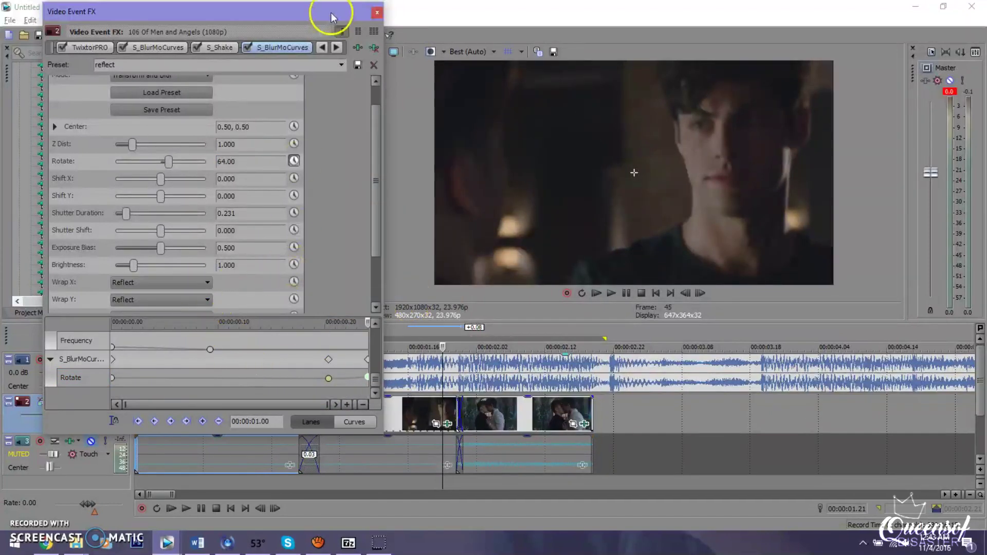
click(378, 11)
- Apply the S_BlurMoCurves "reflect" preset to the third clip and keyframe Rotate at -64 at the start
drag(177, 161, 481, 404)
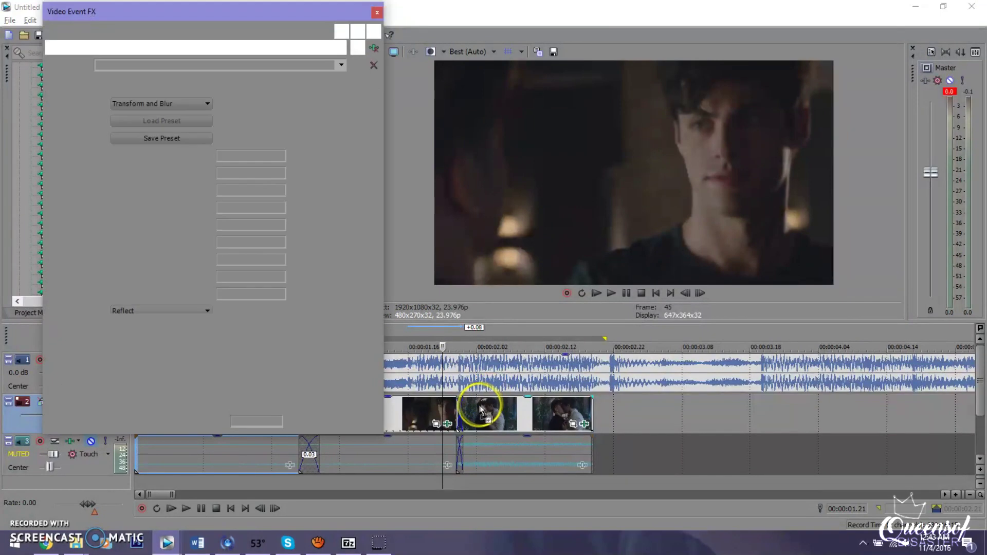
click(462, 407)
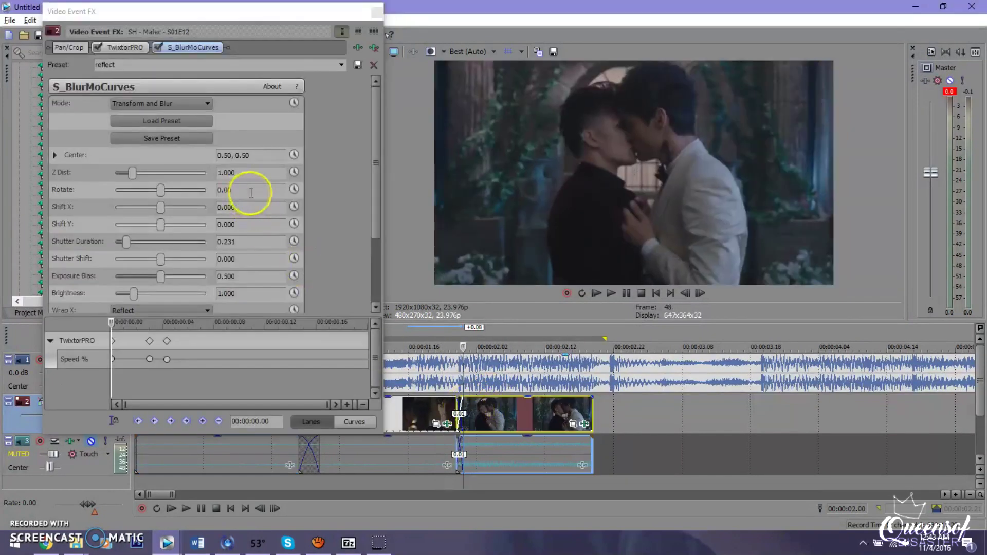
click(293, 189)
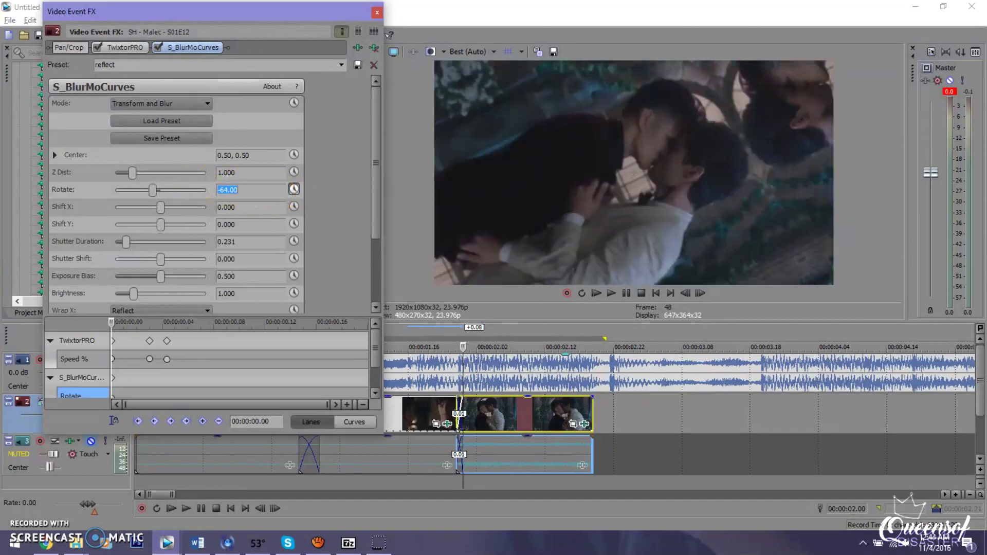
- Add a Rotate keyframe of 0 to the third clip at 00:00:00.04
click(157, 371)
drag(243, 191, 175, 189)
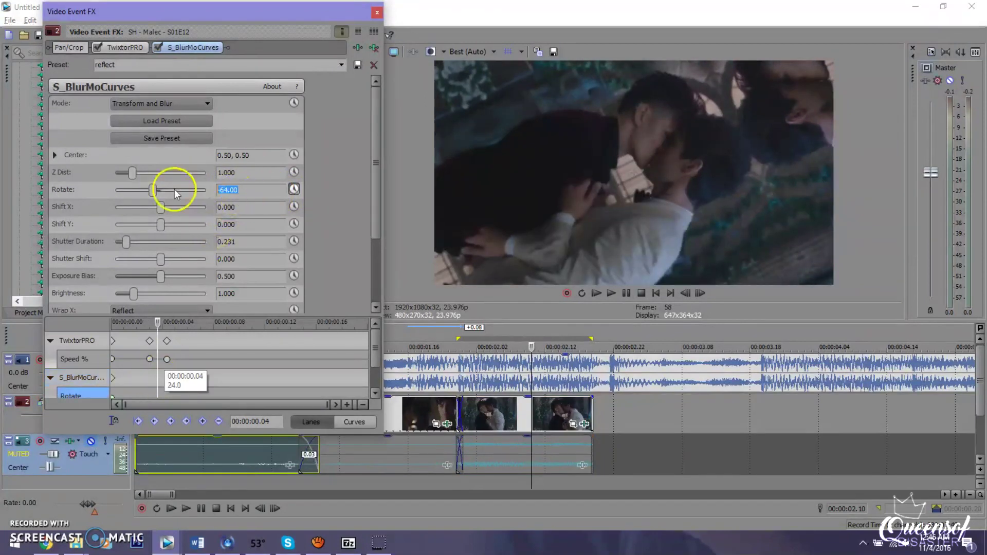
text(0)
key(Return)
- Set the third clip's starting Rotate keyframe to Fast Fade and change the fade type of the keyframe at 00:00:00.04
right_click(113, 396)
click(148, 316)
right_click(157, 395)
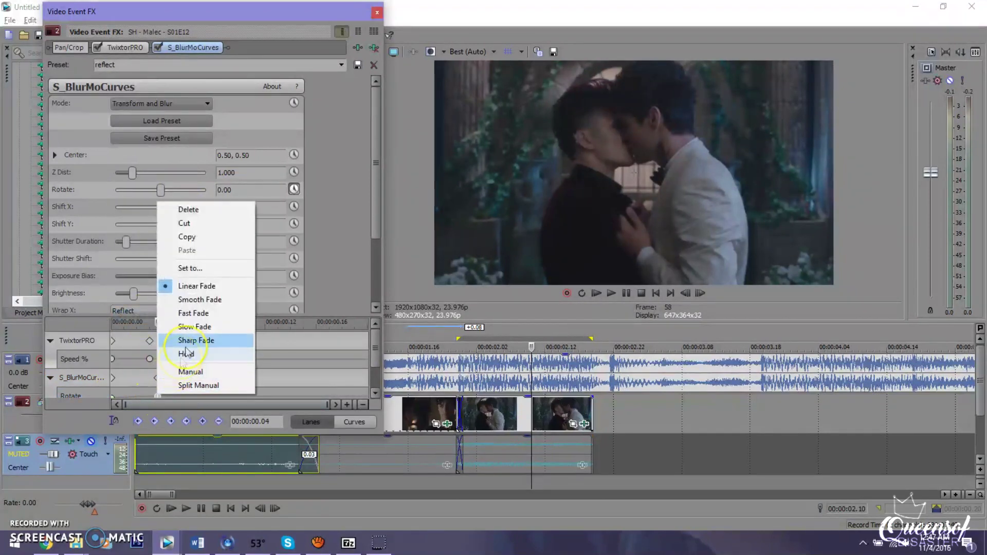
click(199, 335)
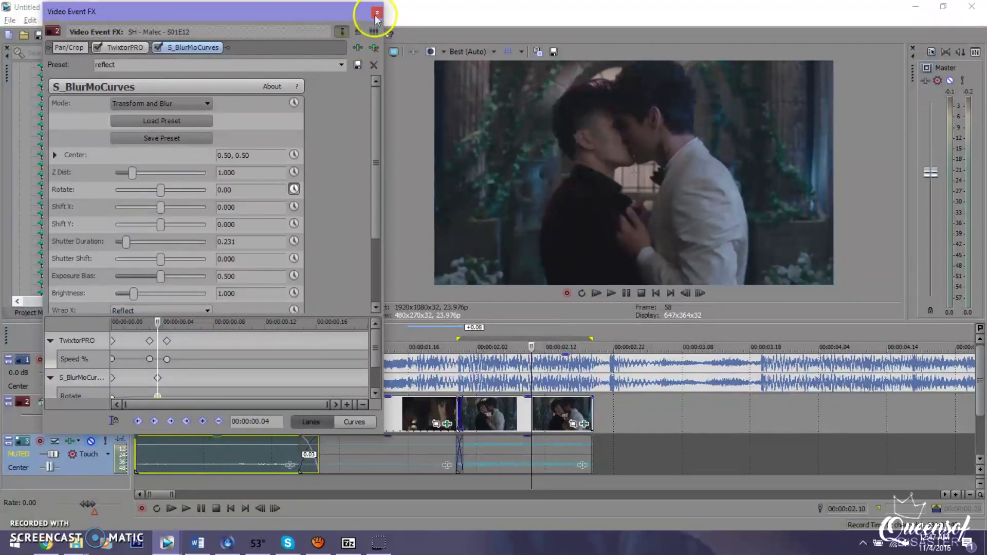
click(377, 13)
- Add a Pan/Crop keyframe to the third clip at 00:00:00.20, shrinking the crop frame to about 1,865 by 1,049
click(572, 424)
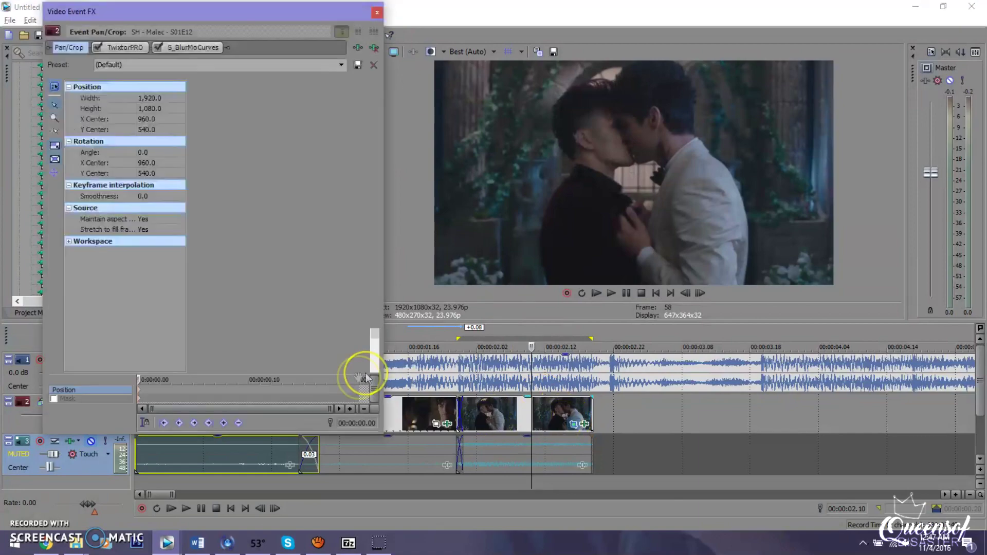
click(359, 381)
drag(371, 258, 369, 259)
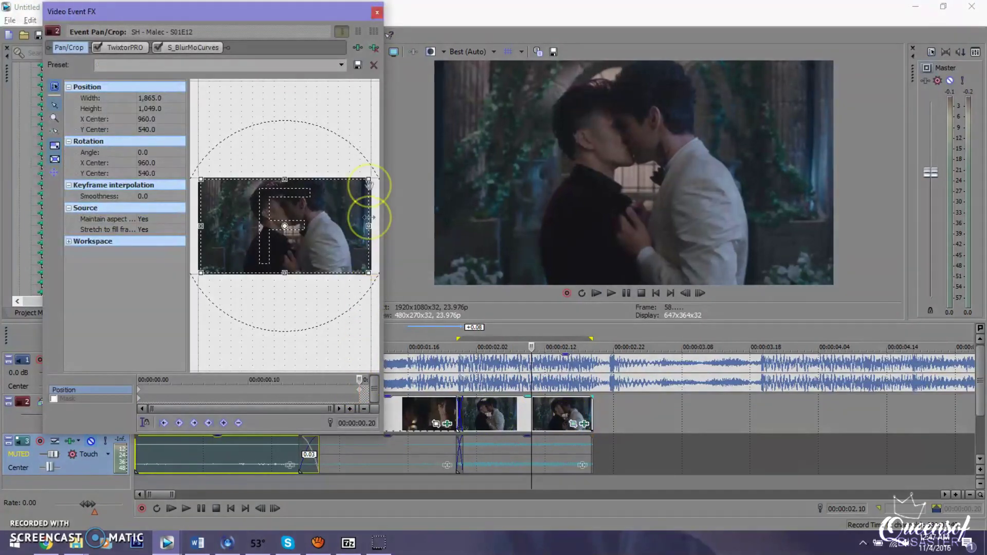
click(378, 13)
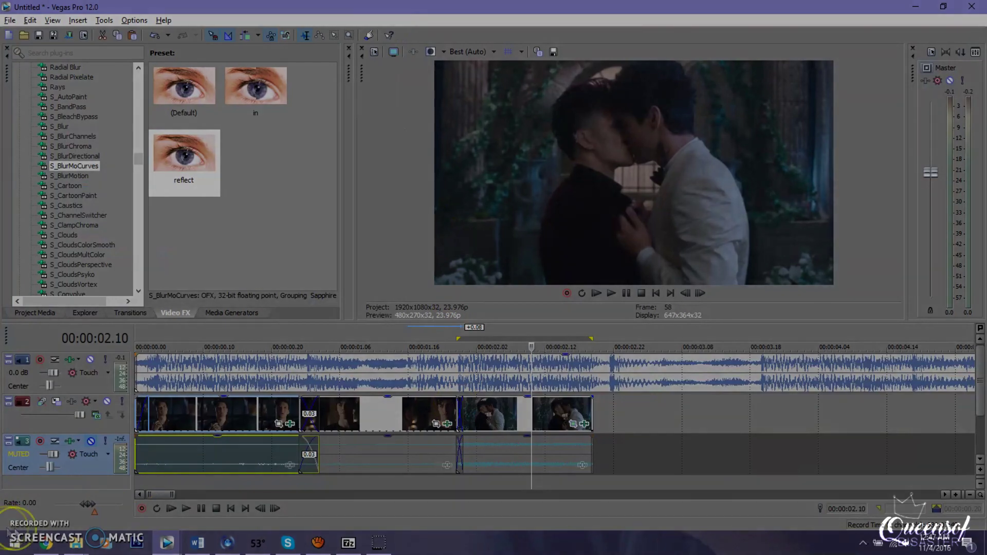